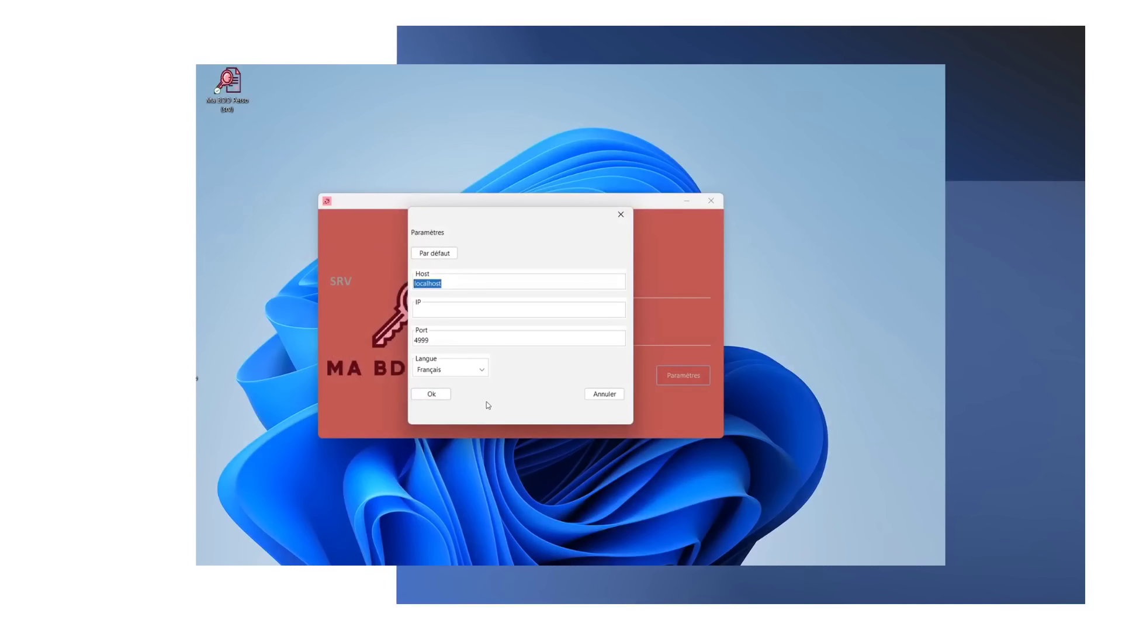
- Keep Français as the interface language and log in with the admin username and password
left_click(483, 371)
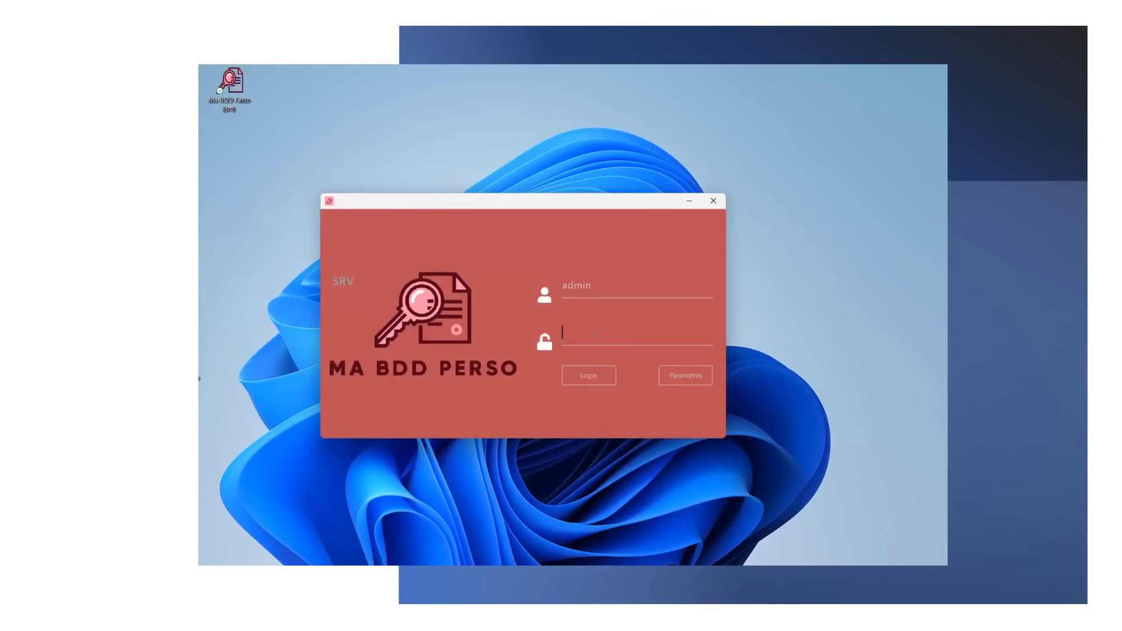
type("admi")
left_click(595, 377)
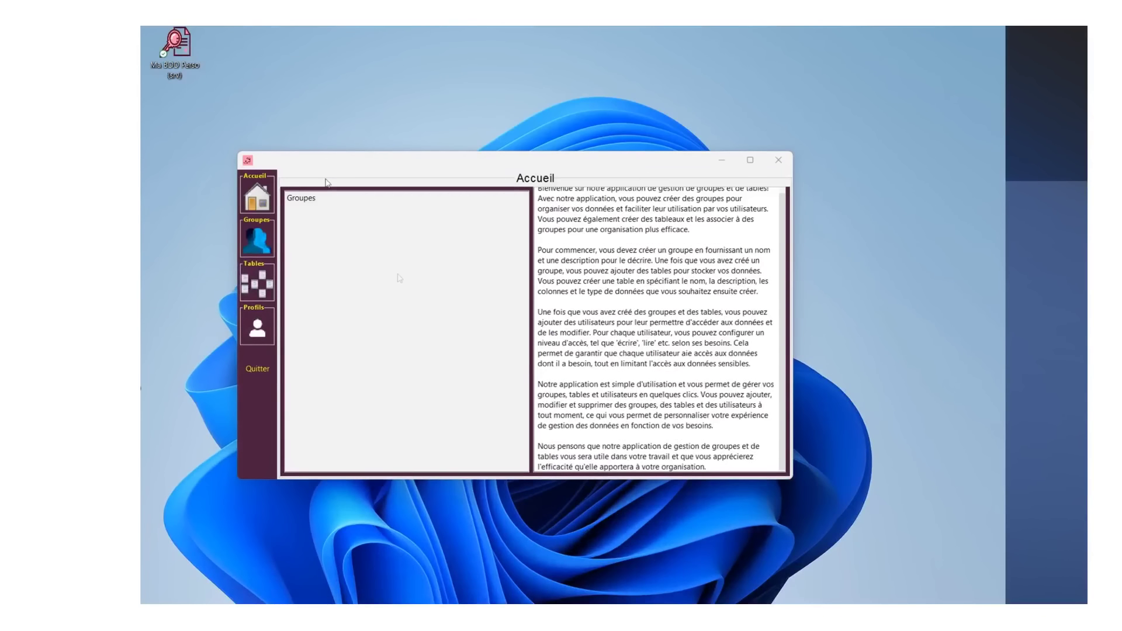
- Enlarge the Ma BDD Perso window up and to the left, then narrow it slightly
left_click_drag(238, 152, 141, 52)
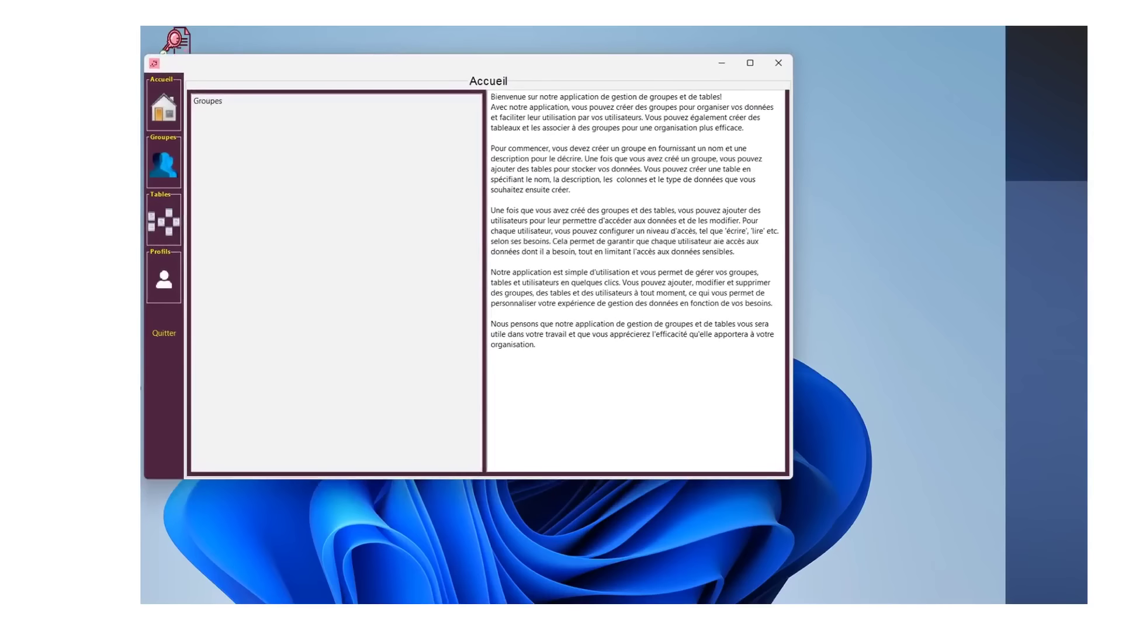
left_click_drag(792, 476, 789, 476)
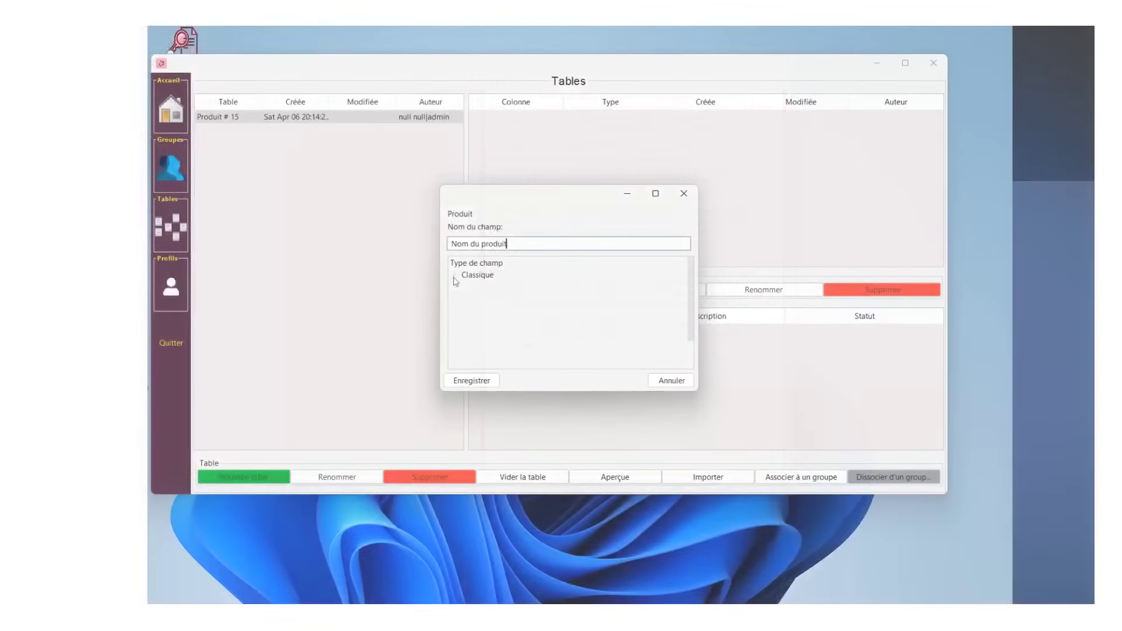
- Save Nom du produit and Description as Texte columns in the Produit table
left_click(454, 276)
left_click(485, 288)
left_click(485, 381)
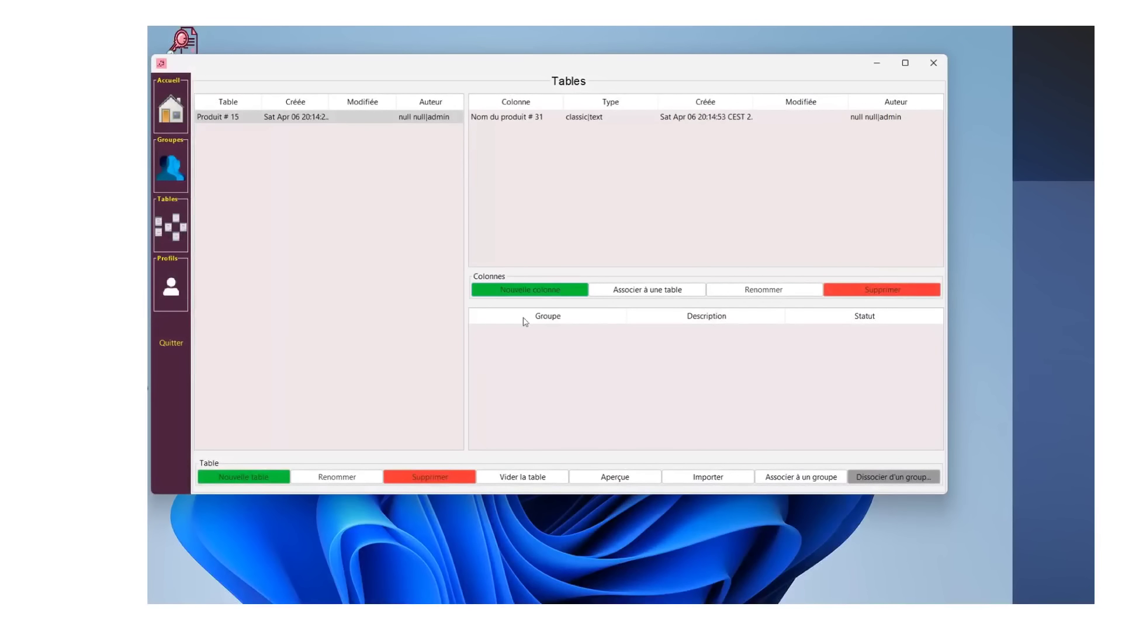
left_click(529, 290)
type("Description")
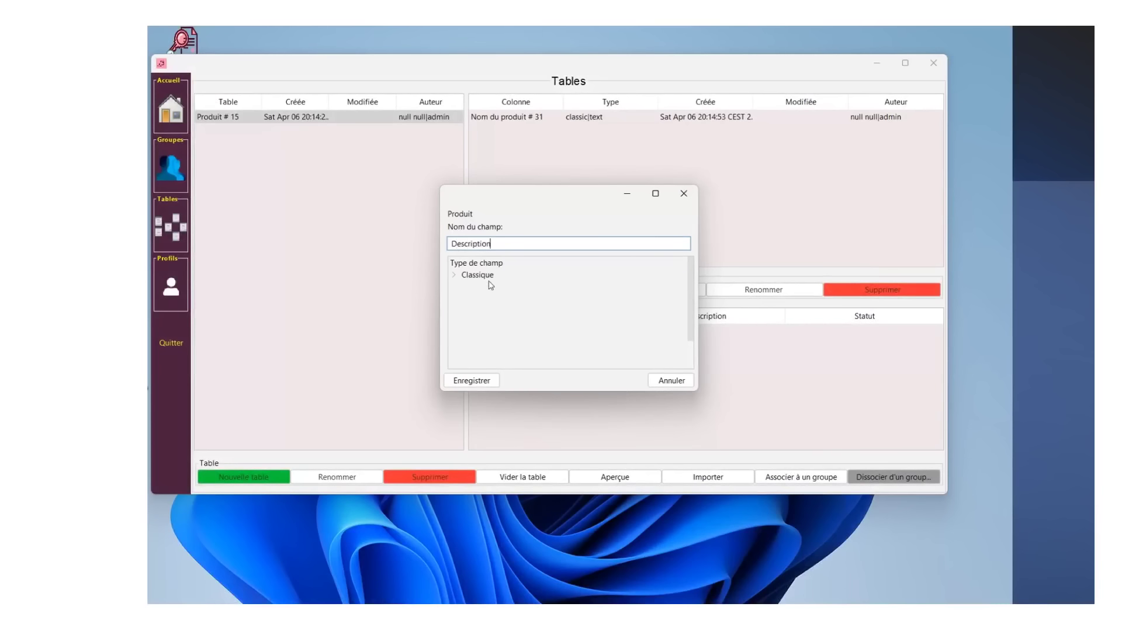
left_click(454, 275)
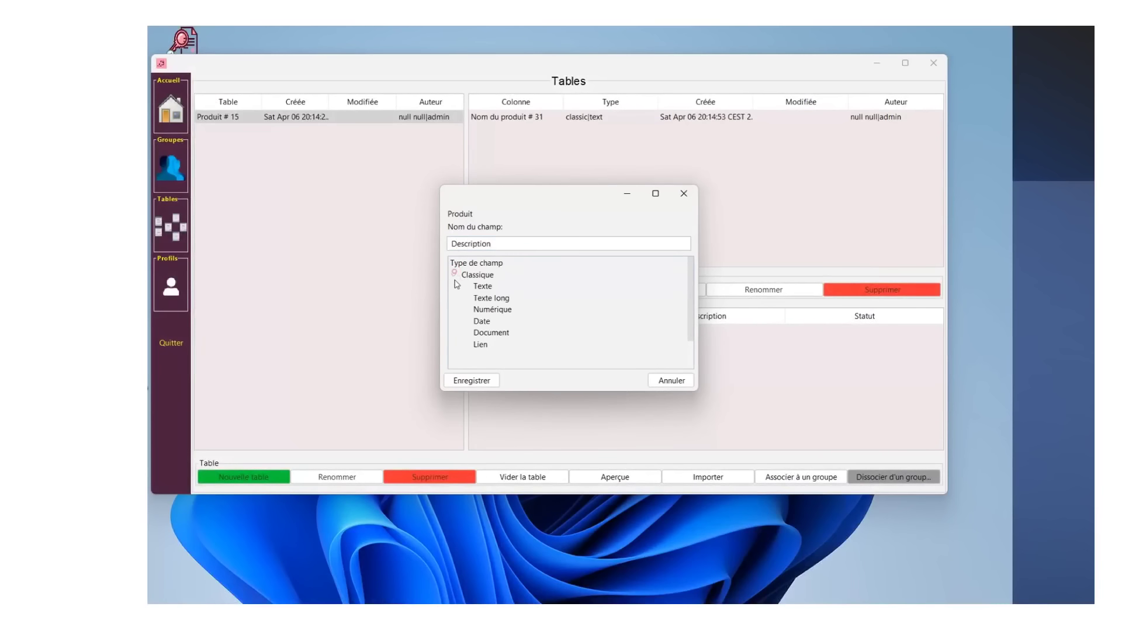
left_click(488, 287)
left_click(485, 383)
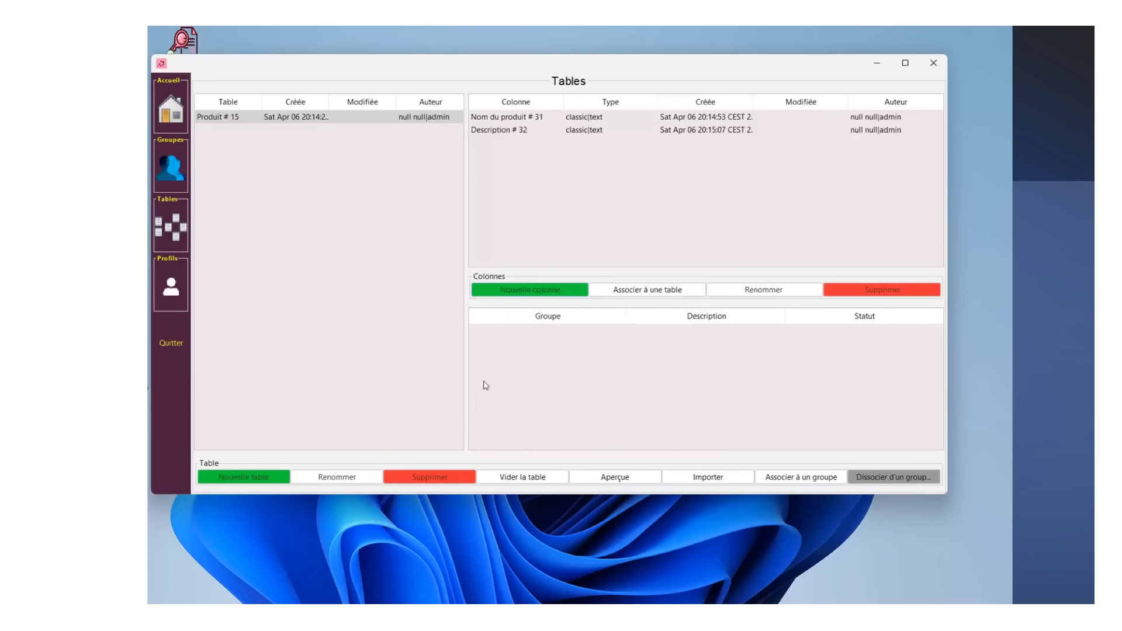
- Add a numeric Prix column and start a numeric Quantité en Stock column
left_click(522, 293)
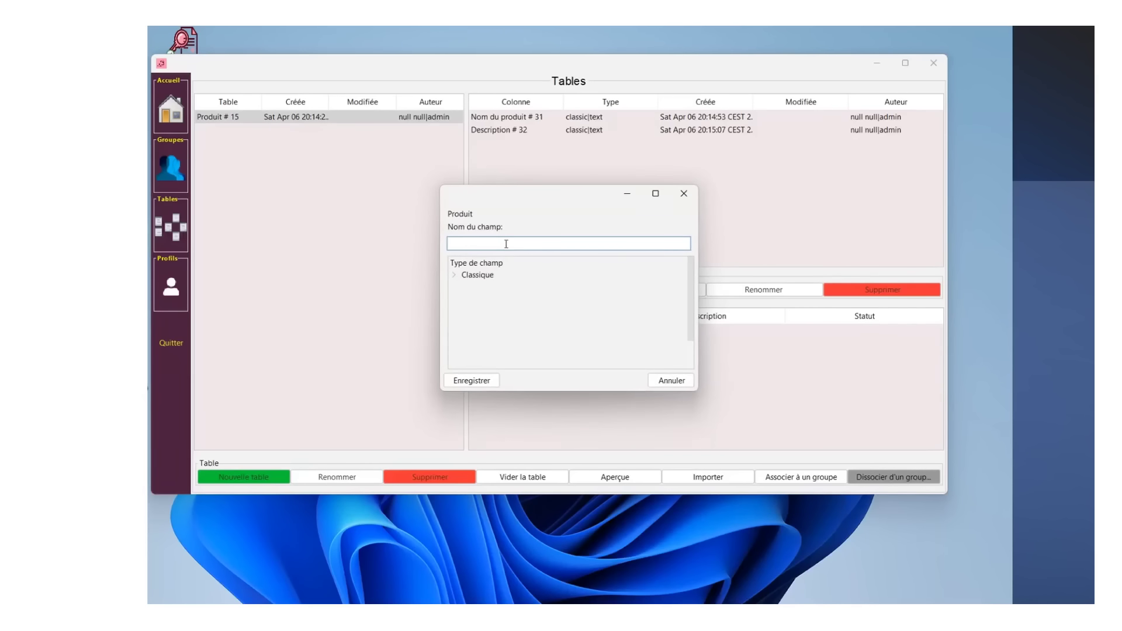
type("Prix")
left_click(455, 274)
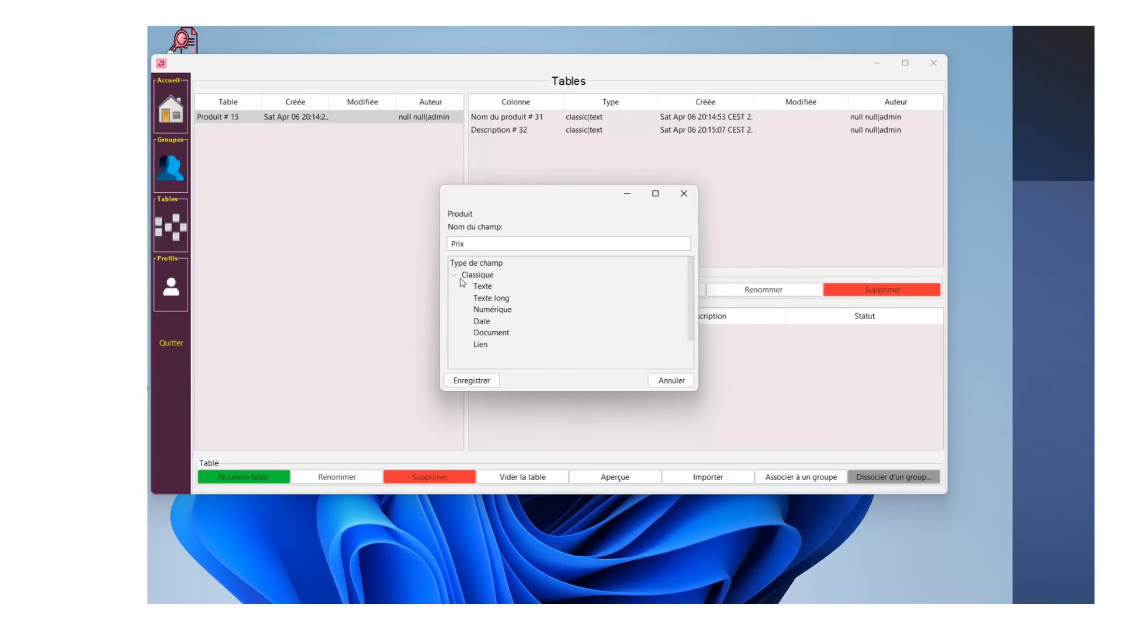
left_click(484, 309)
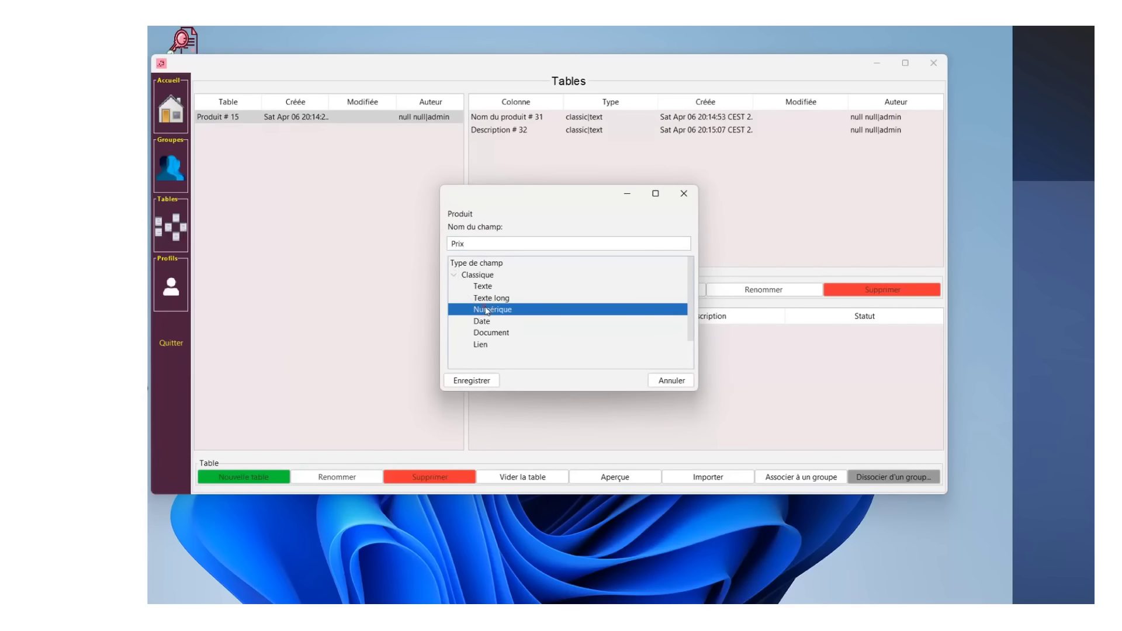
left_click(482, 381)
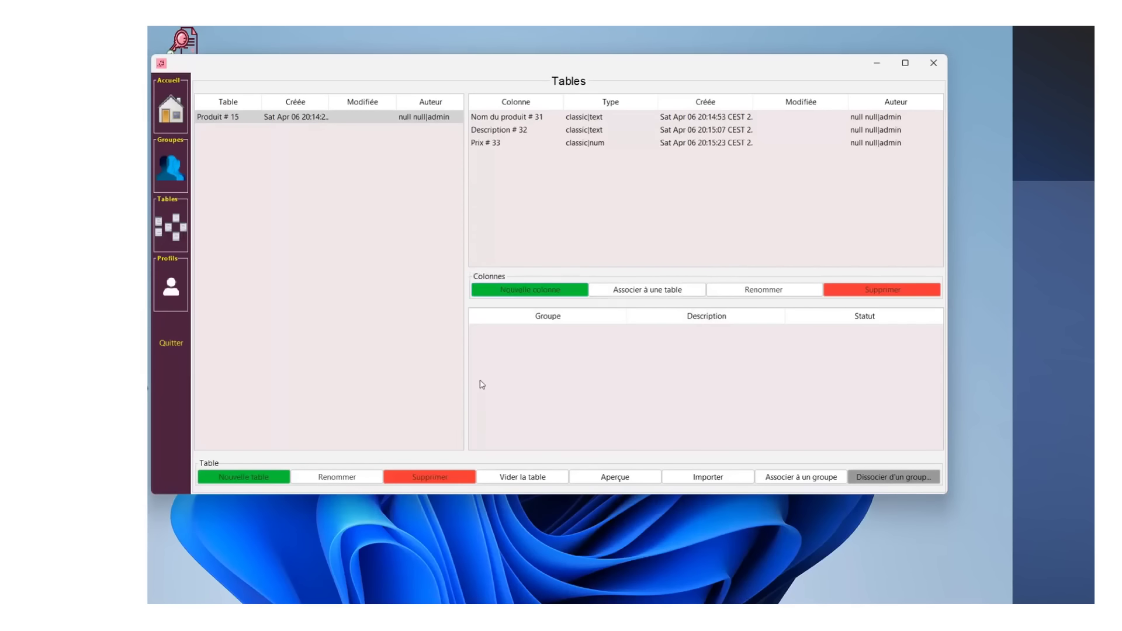
left_click(521, 292)
type("Quantité")
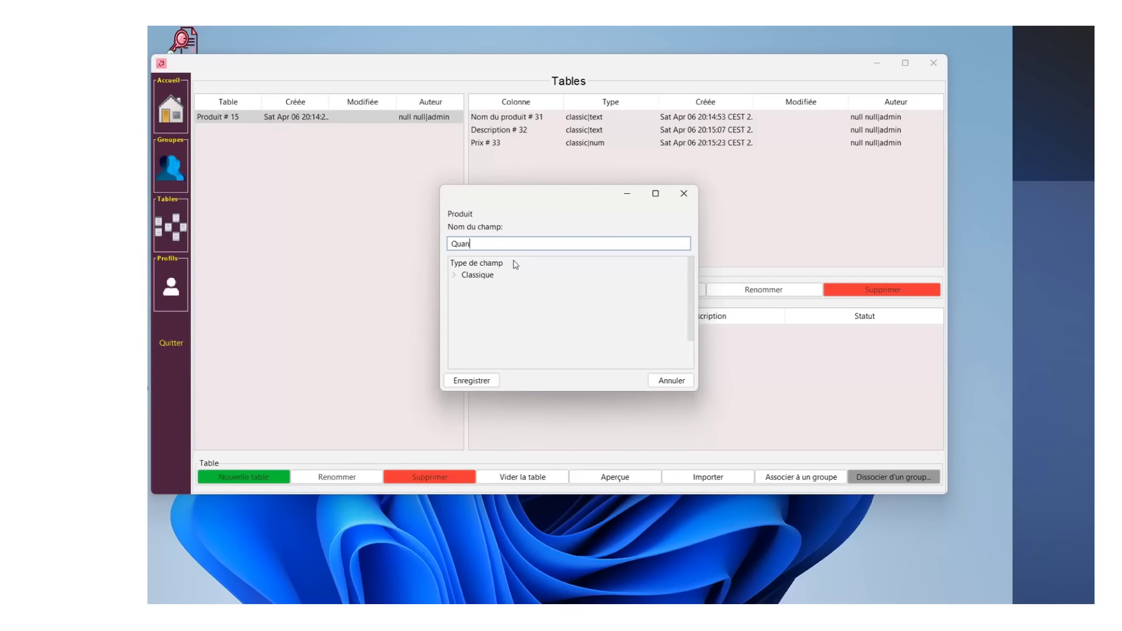
type(" en Stock")
left_click(454, 275)
left_click(496, 311)
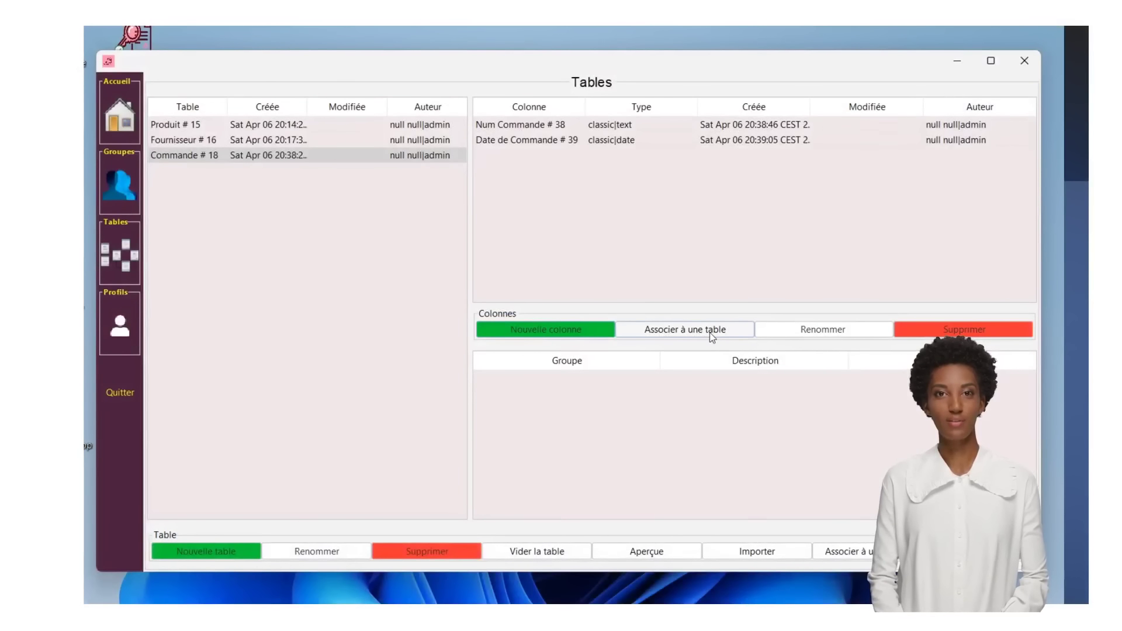
- Add a Fournisseur column to Commande linked to Fournisseur # 16's Nom du Fournisseur # 35
left_click(711, 338)
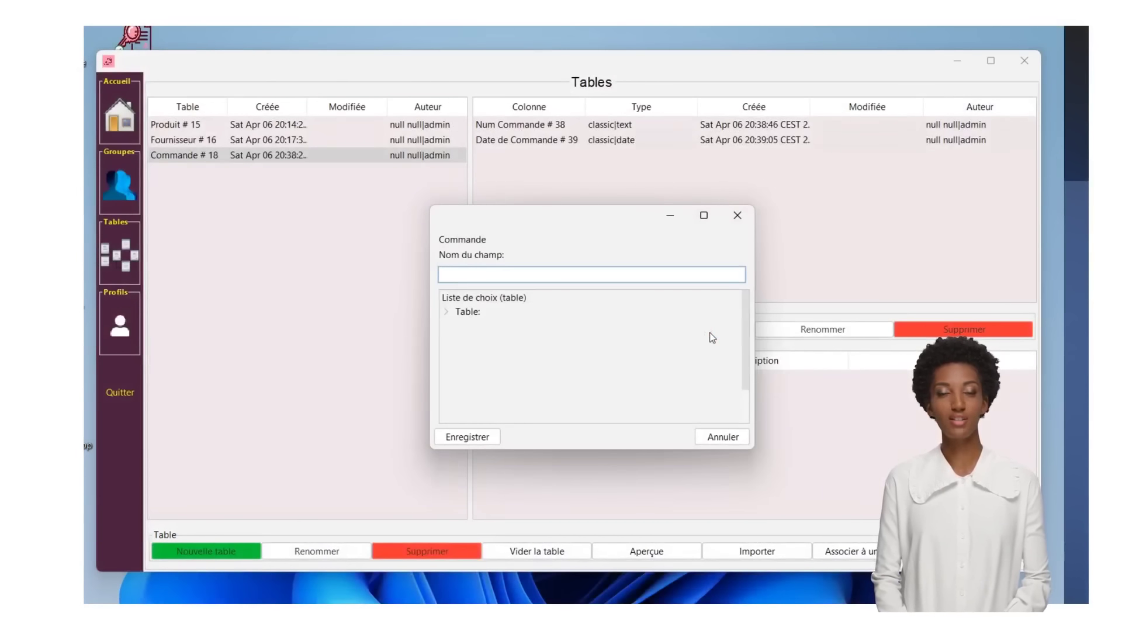
type("Fourni")
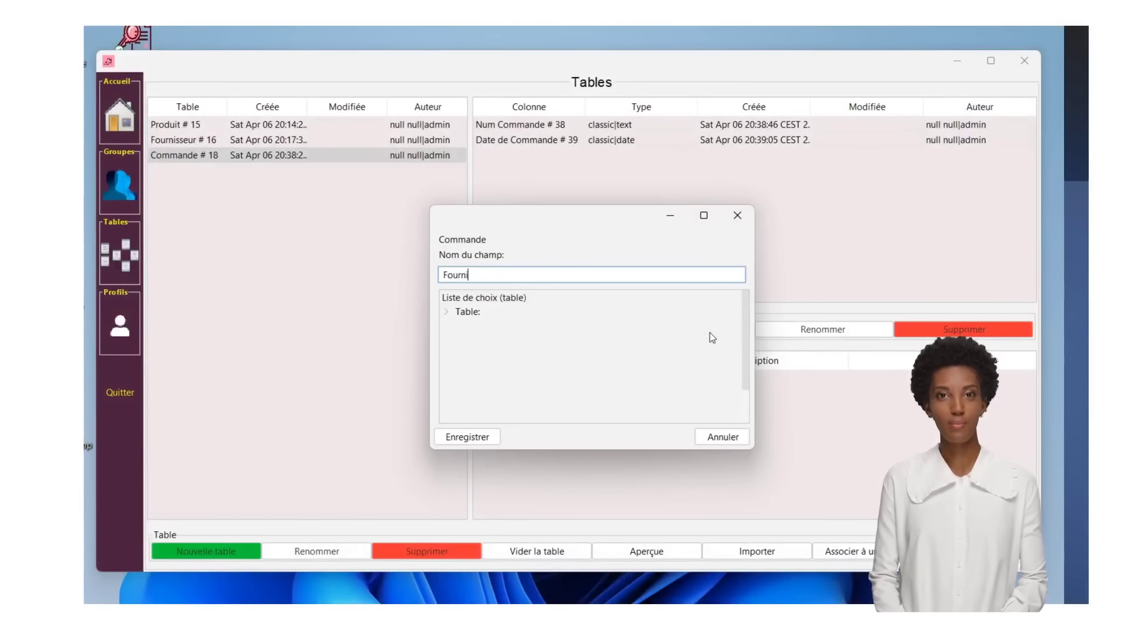
type("sseur")
left_click(446, 312)
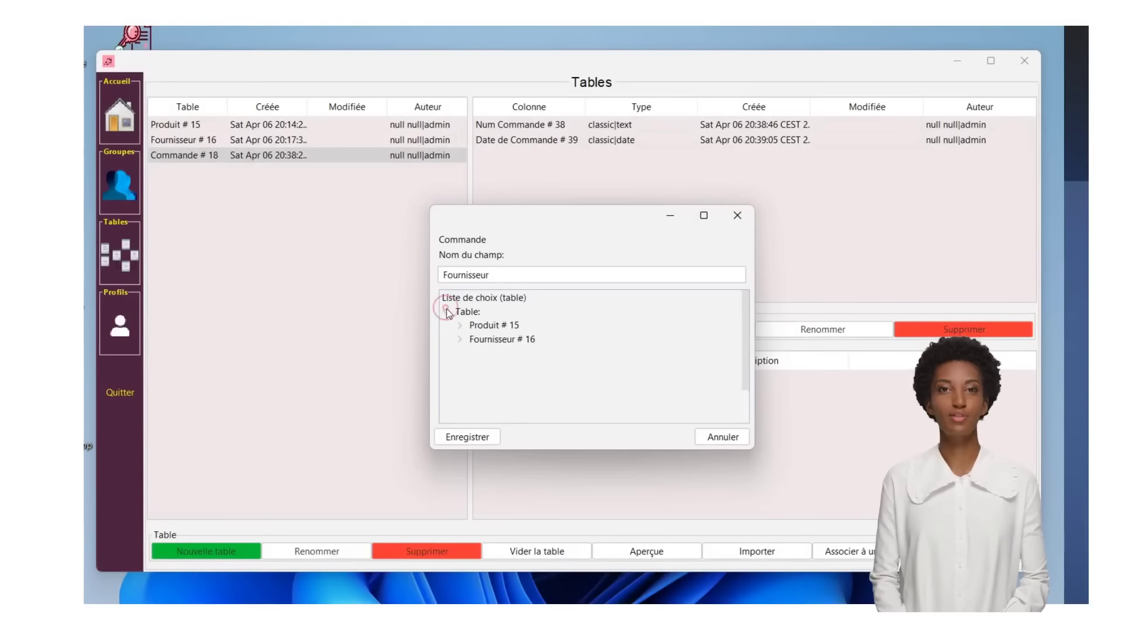
left_click(460, 339)
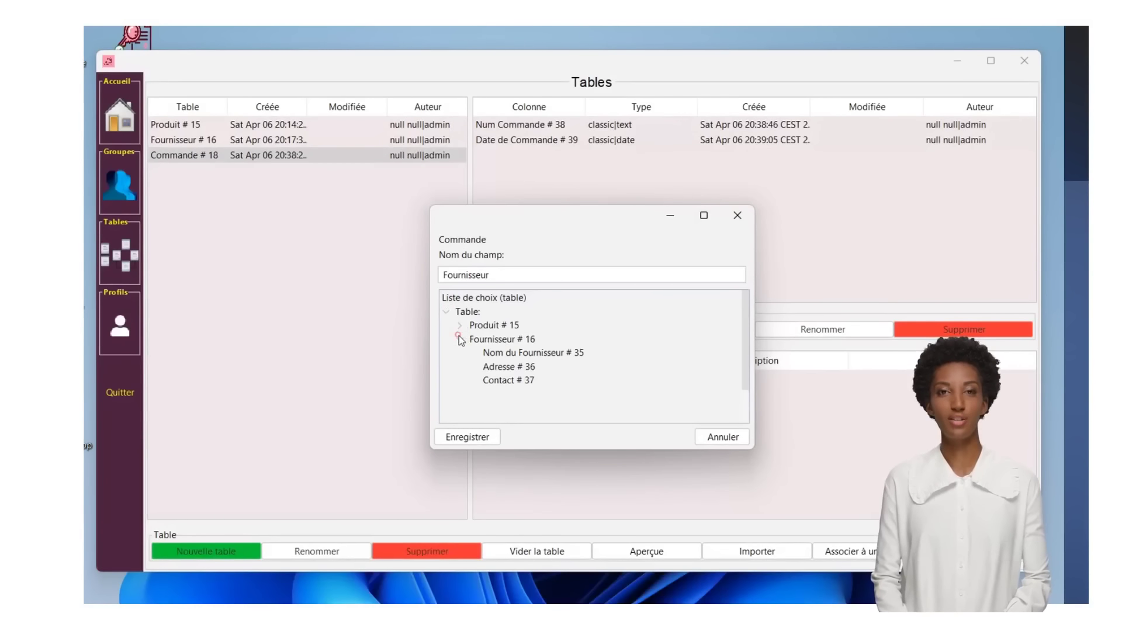
left_click(575, 354)
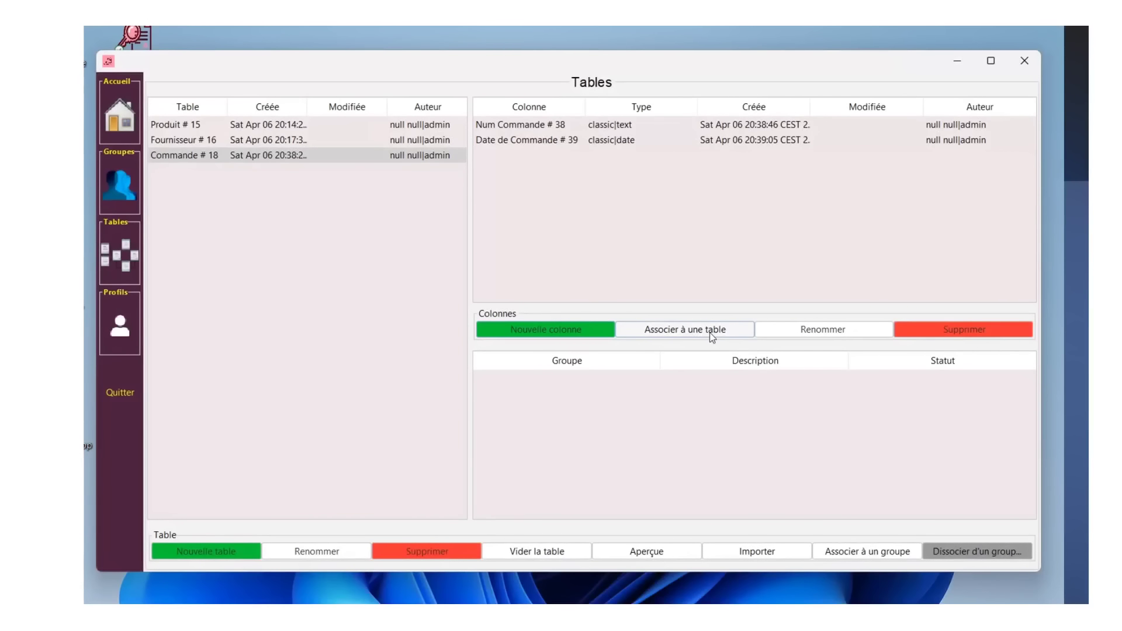
left_click(712, 337)
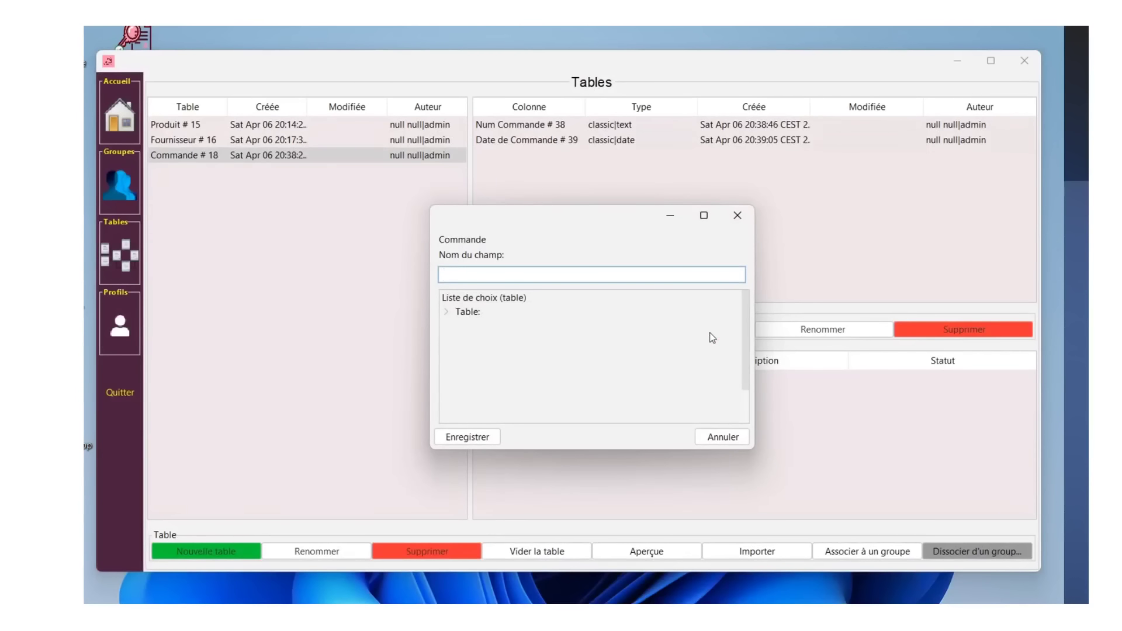
type("Fournisseur")
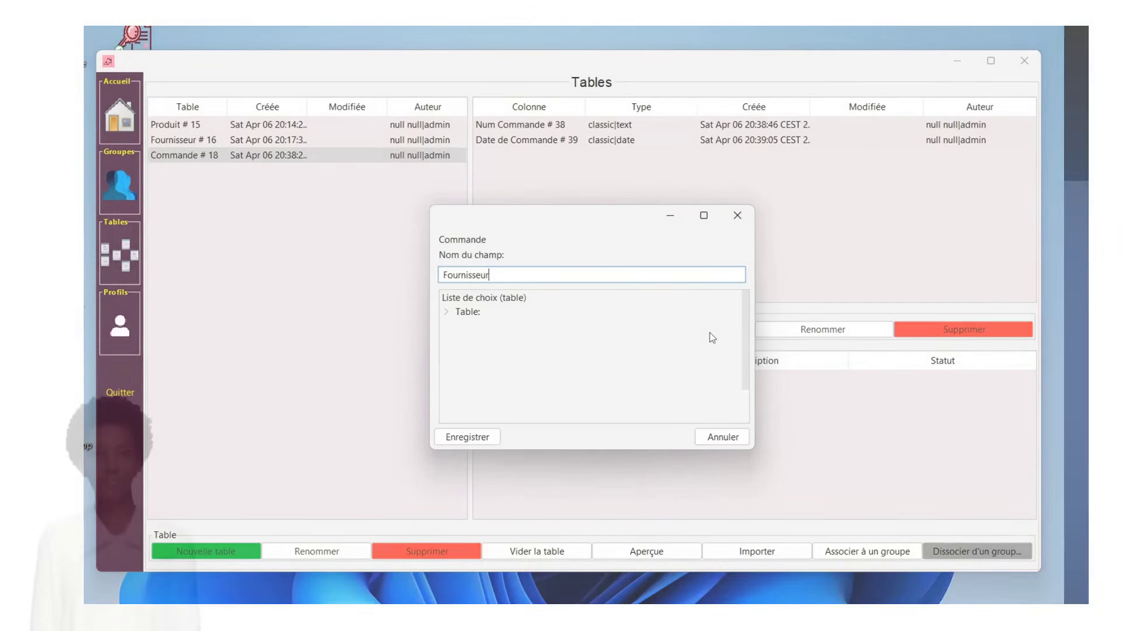
- Create an Administrateur group with a description starting 'Acc'
type("Administrateur")
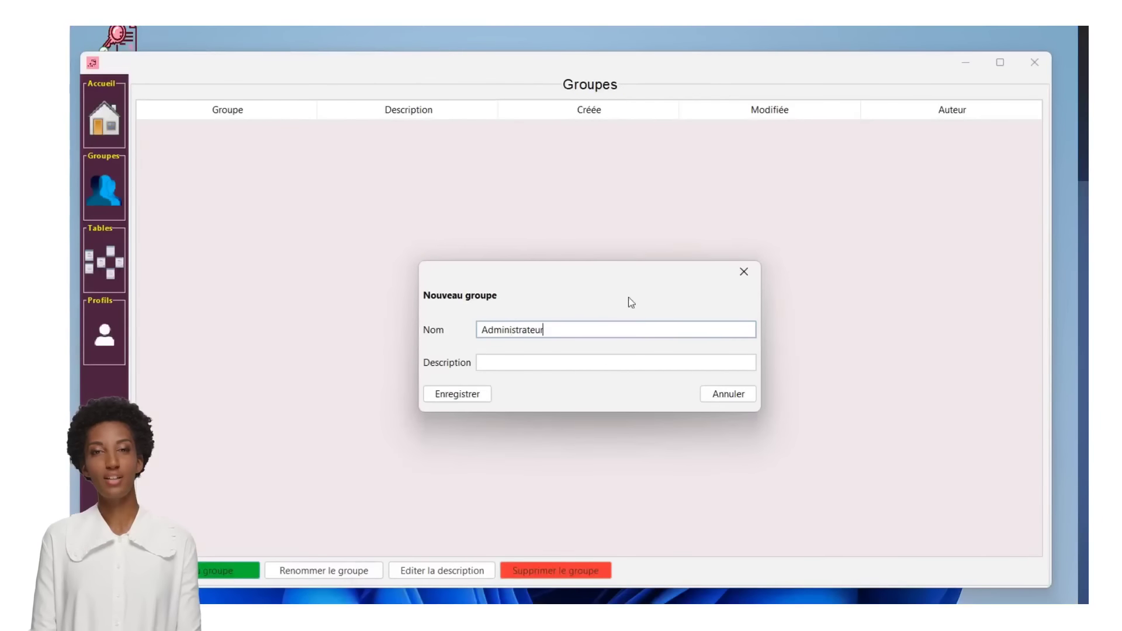
key("Tab")
type("Acc")
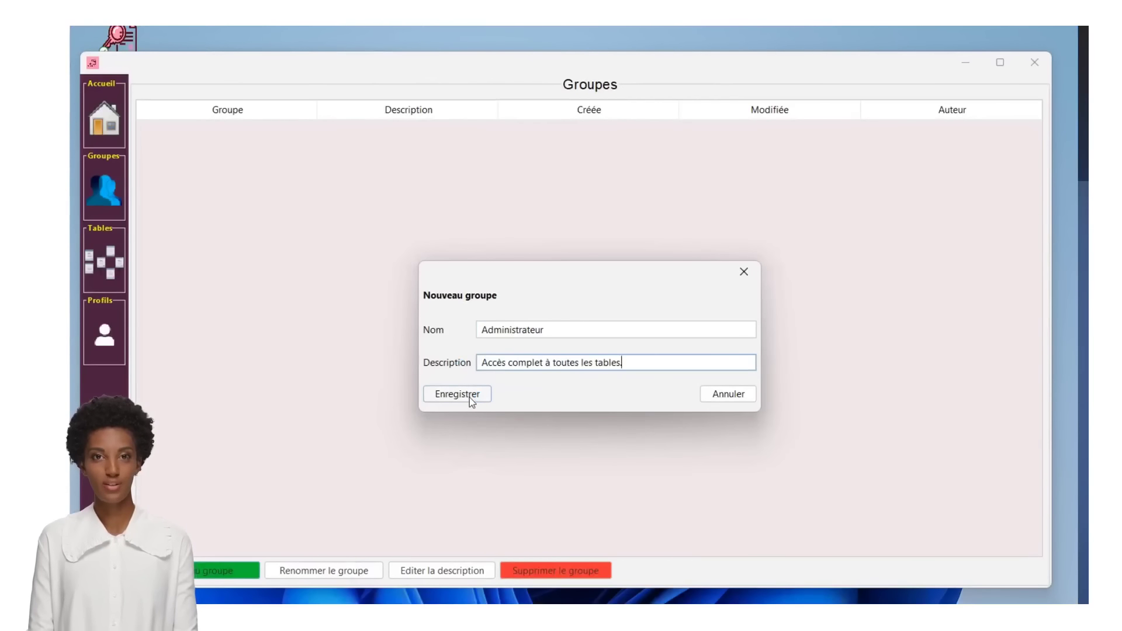
left_click(469, 395)
- Create the Gestionnaire de Stock group covering Mouvement de Stock, Emplacement, and Stock par Emplacement
type("Gestionnaire de Stock")
left_click(494, 364)
type(", Mouvement de Stock, Emplacement, et Stock par Emplacement")
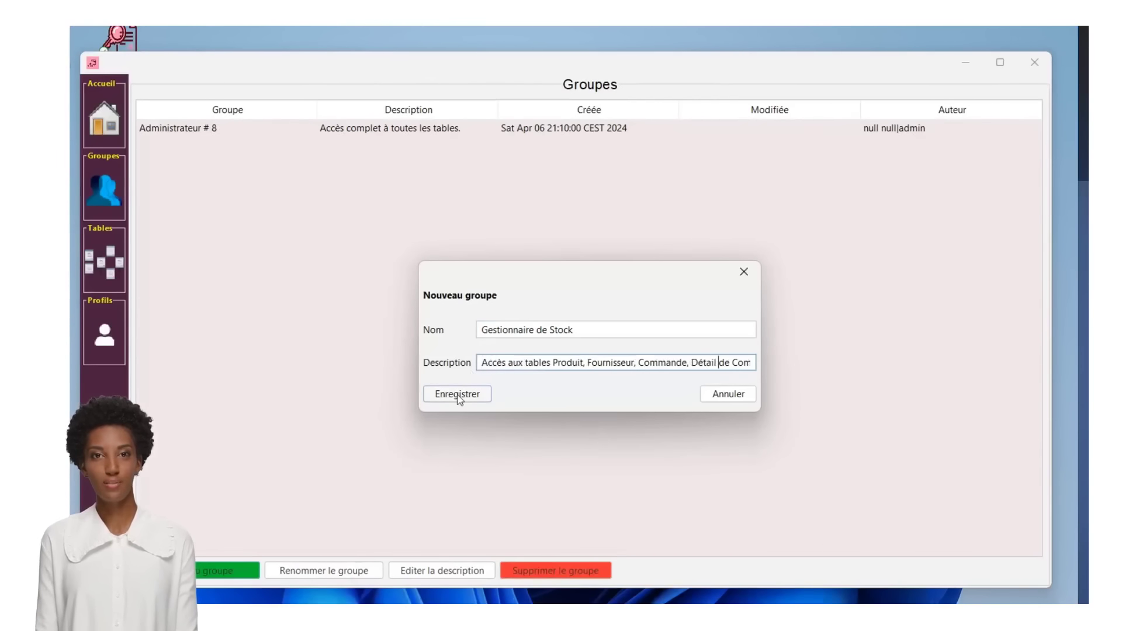
left_click(457, 394)
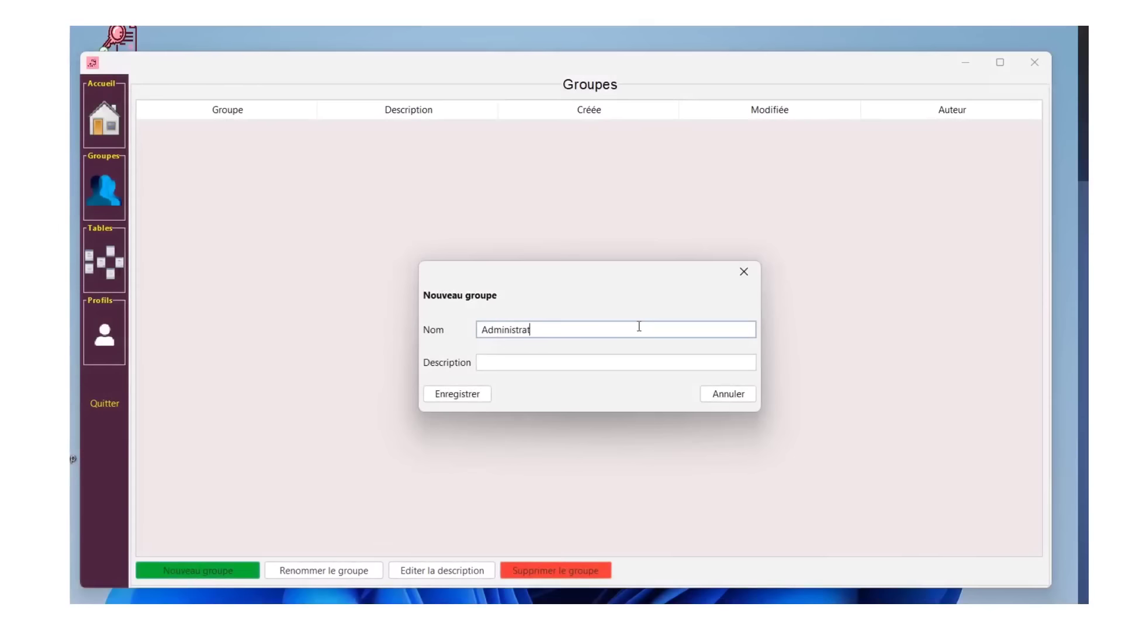
- Save the Administrateur group with description 'Accès complet à toutes les tables.'
type("eur")
left_click(636, 361)
type("Les")
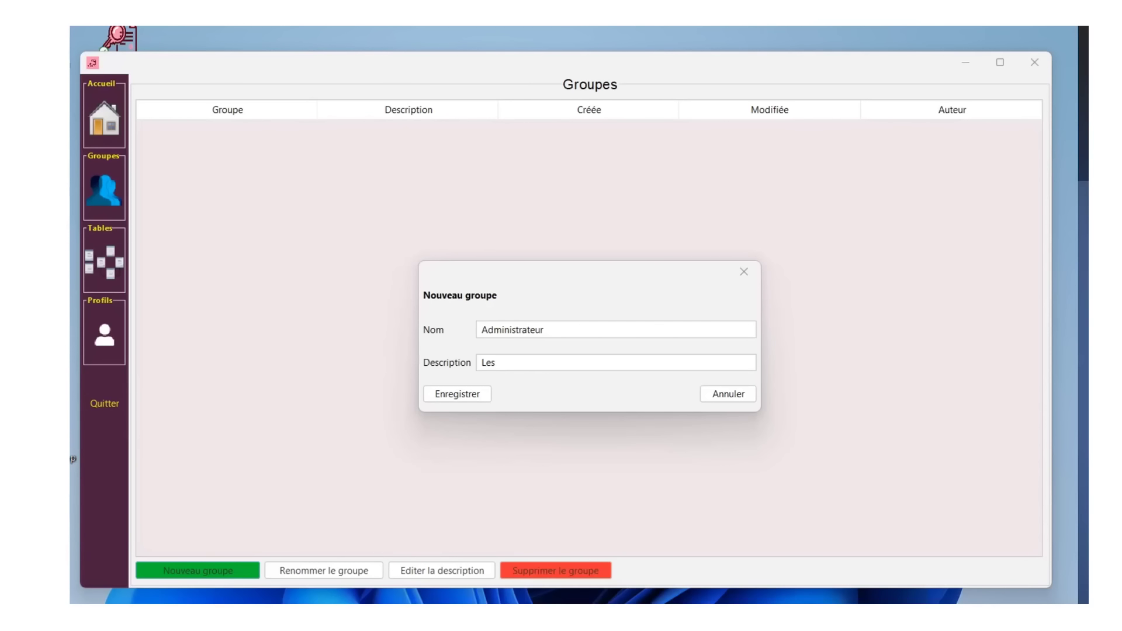
left_click_drag(518, 358, 453, 365)
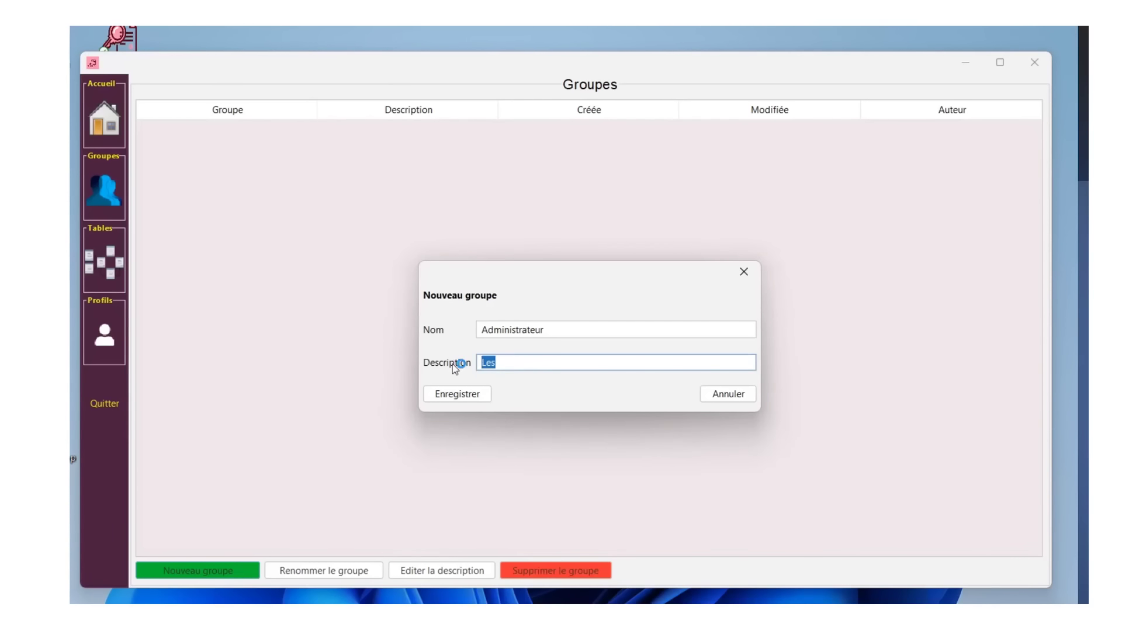
type("Accès complet à toutes les tables.")
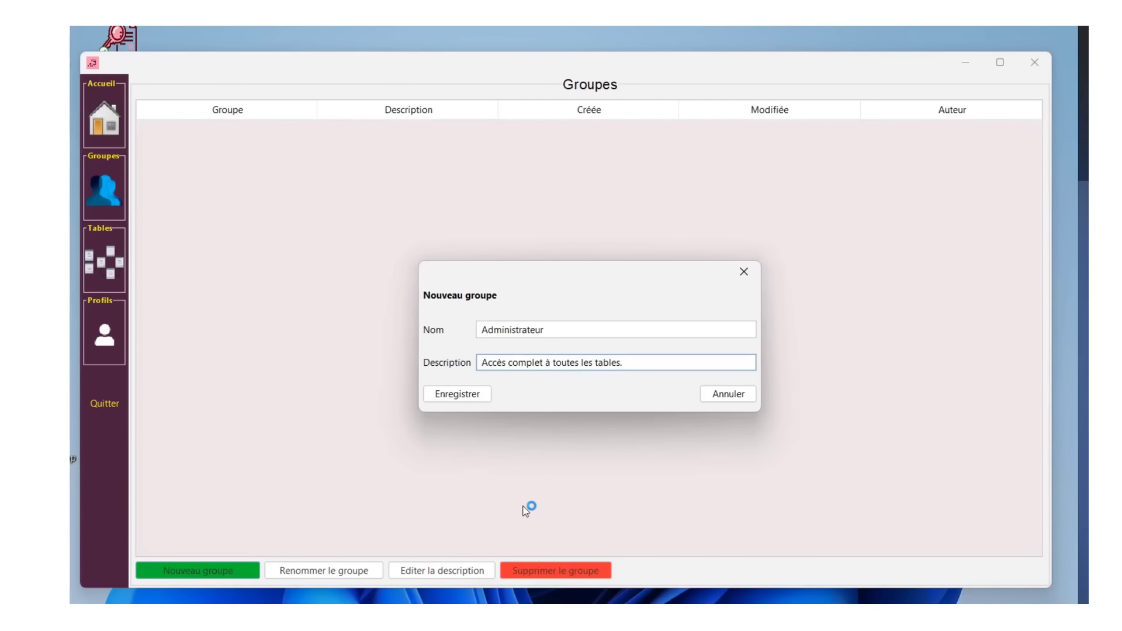
left_click(469, 398)
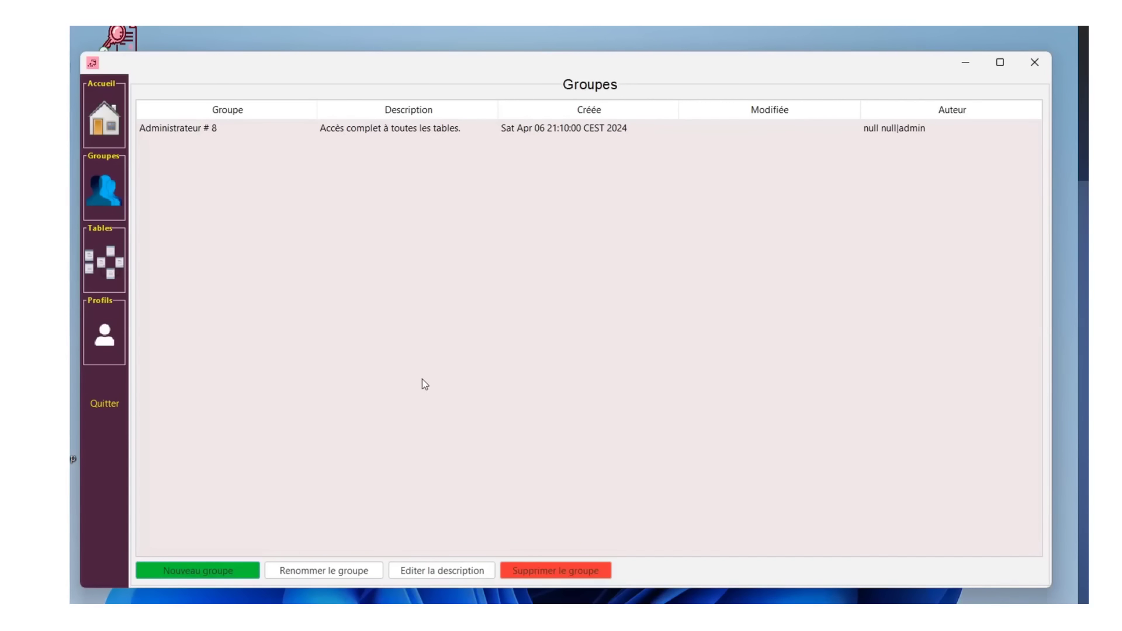
- Add another group, widen the Description column, and sort the groups by name
left_click(221, 581)
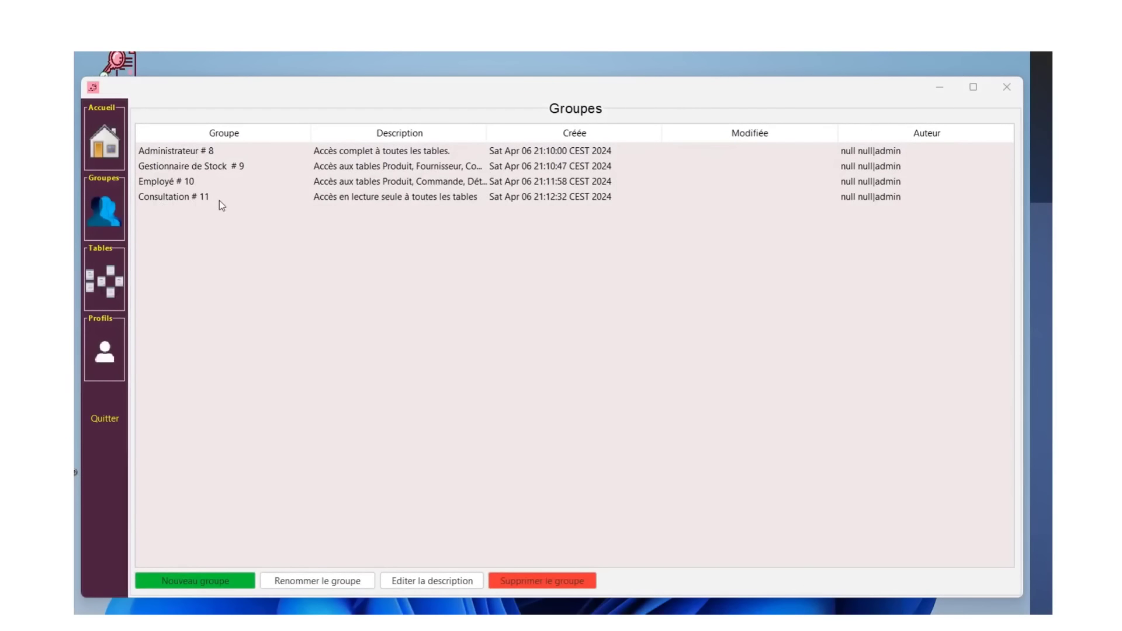
left_click_drag(488, 133, 573, 201)
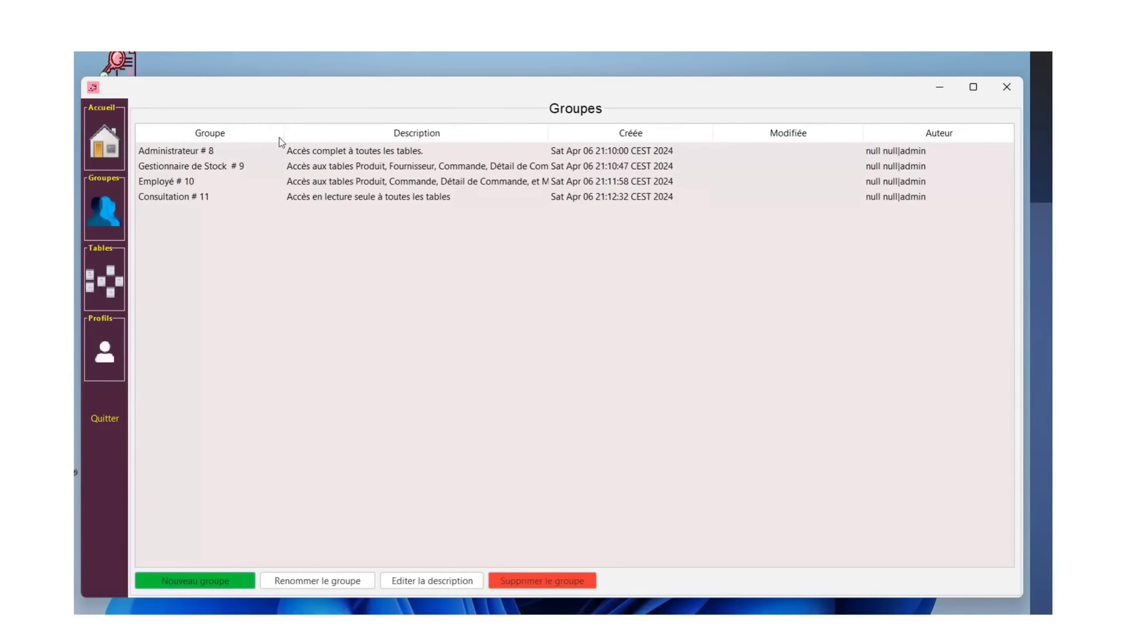
left_click(215, 139)
left_click(215, 139)
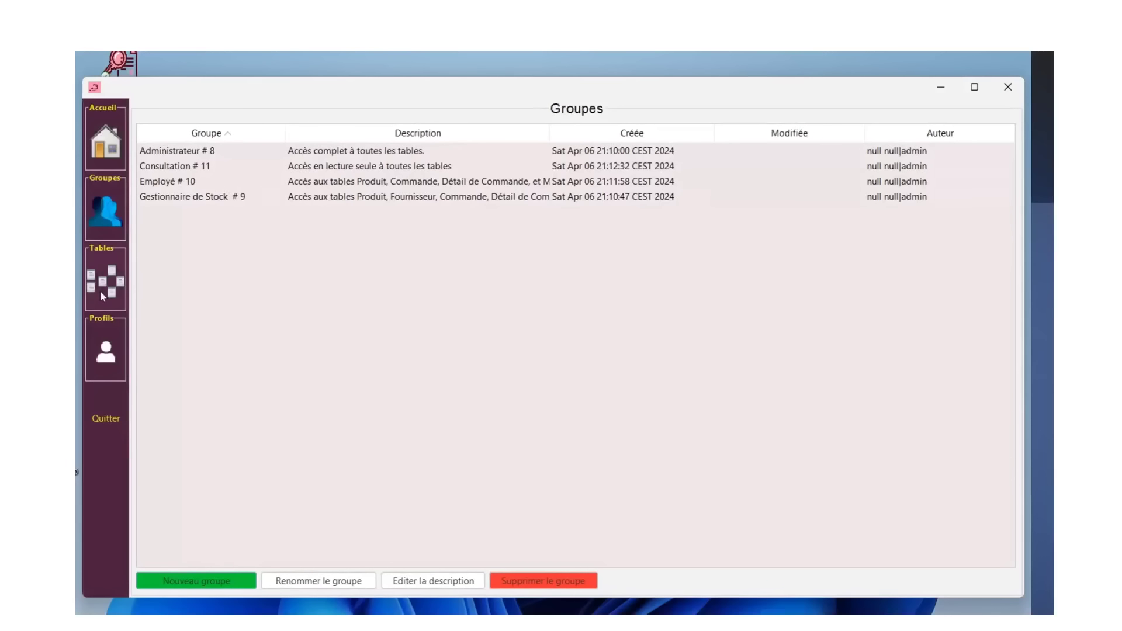
left_click(100, 290)
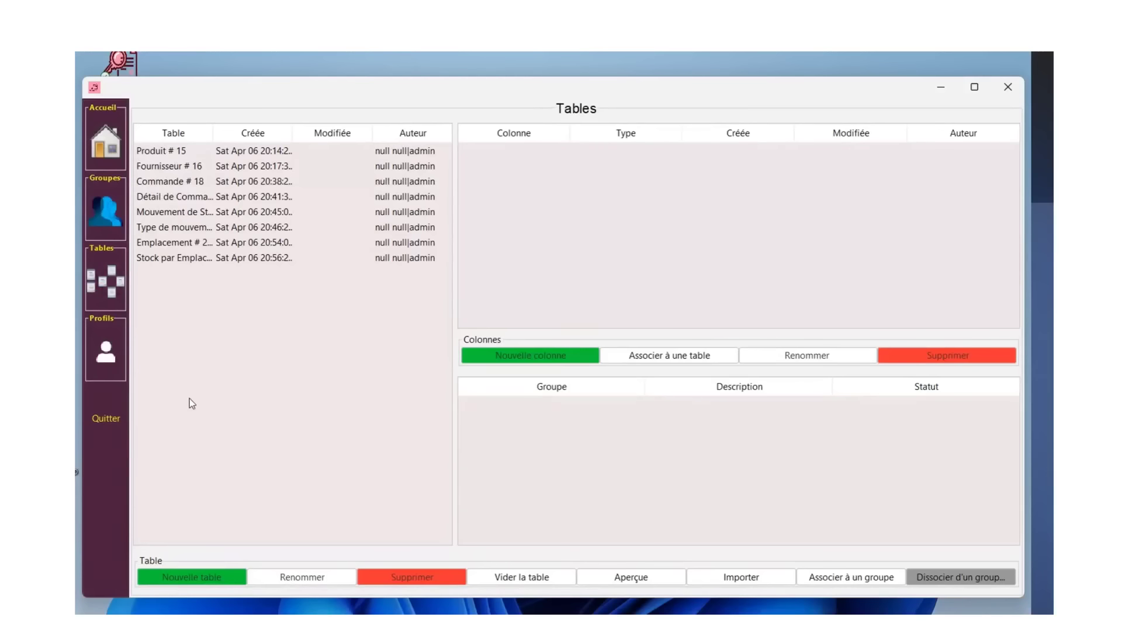
- Show the Produit # 15 table's four columns, including numeric Quantité en Stock # 34
left_click(163, 150)
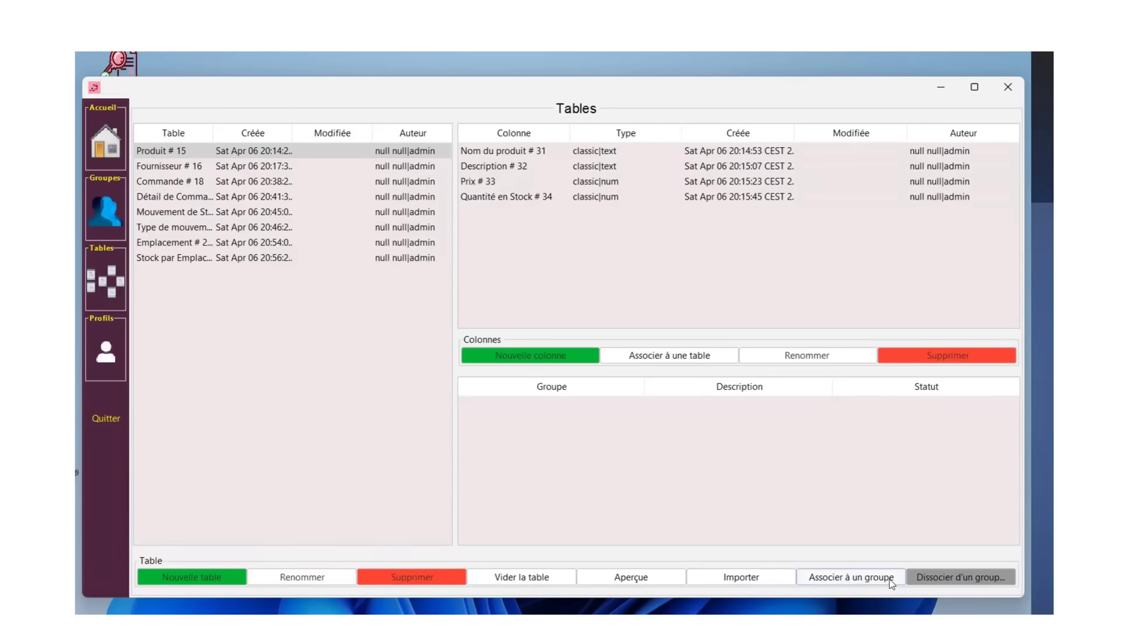
- Associate the Produit table with the Administrateur # 8 group
left_click(838, 578)
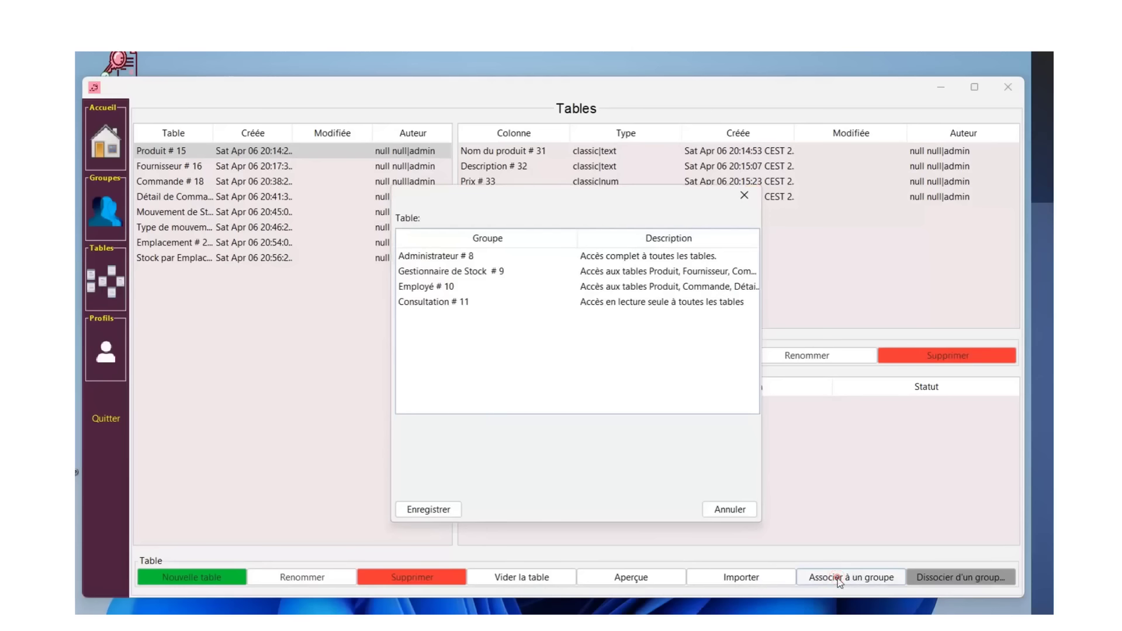
left_click(439, 257)
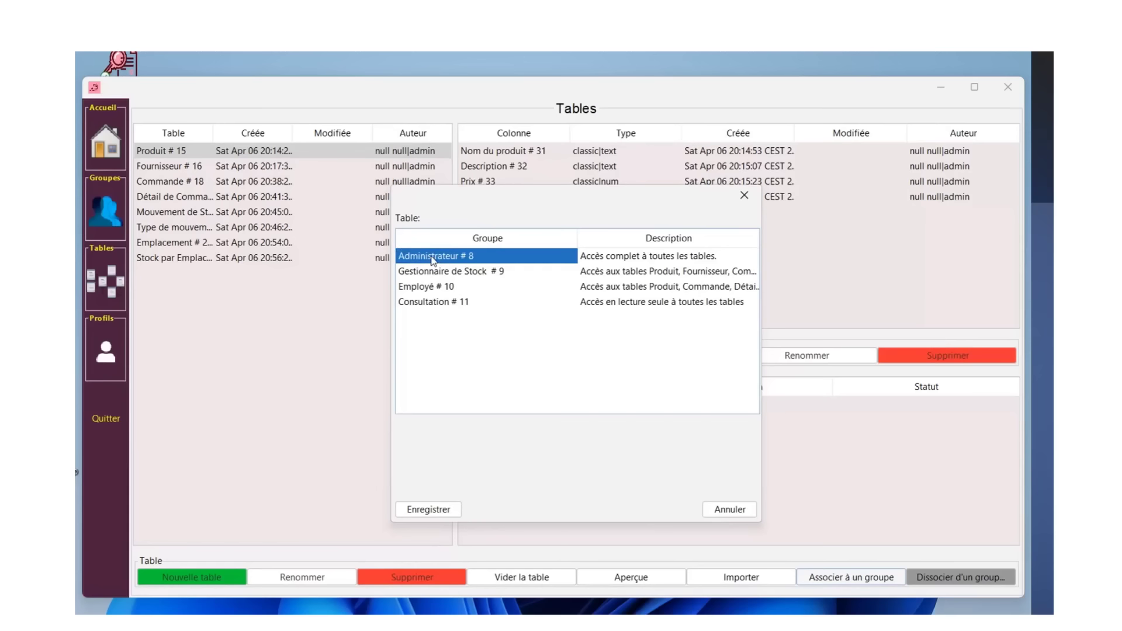
left_click(428, 509)
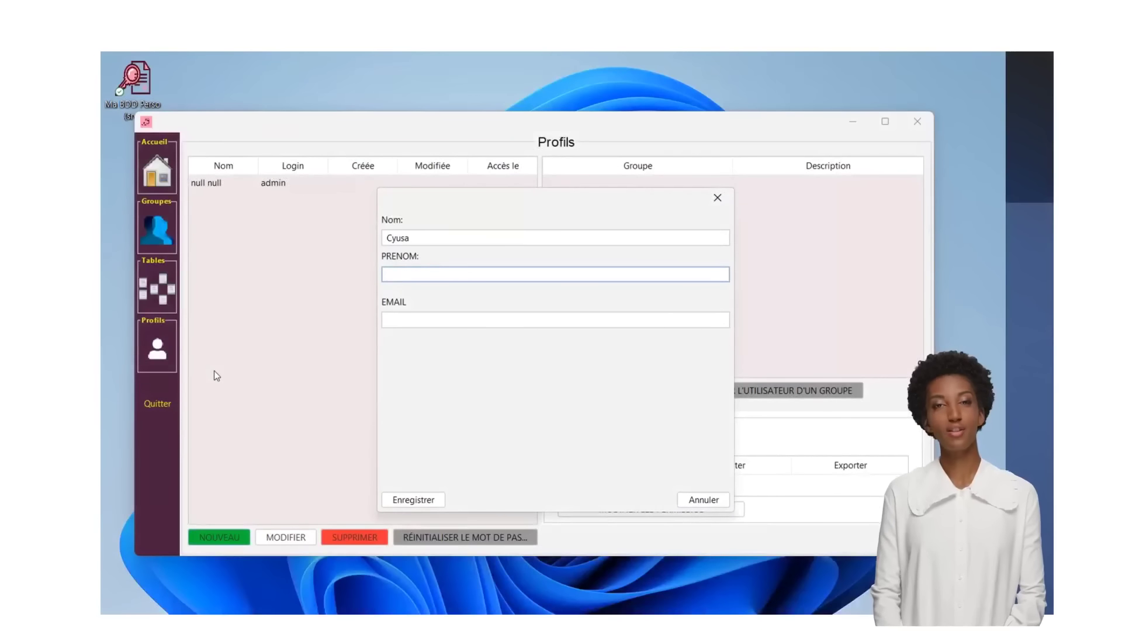
- Fill in the first user's name and Gmail e-mail address, correcting a typo
type("D")
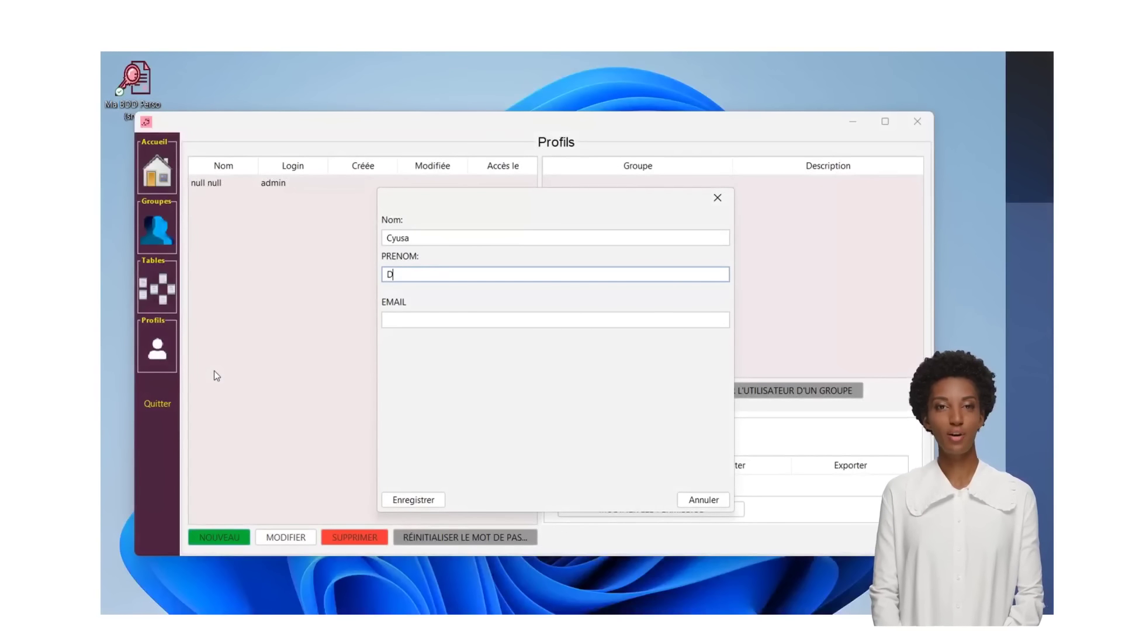
type("éo")
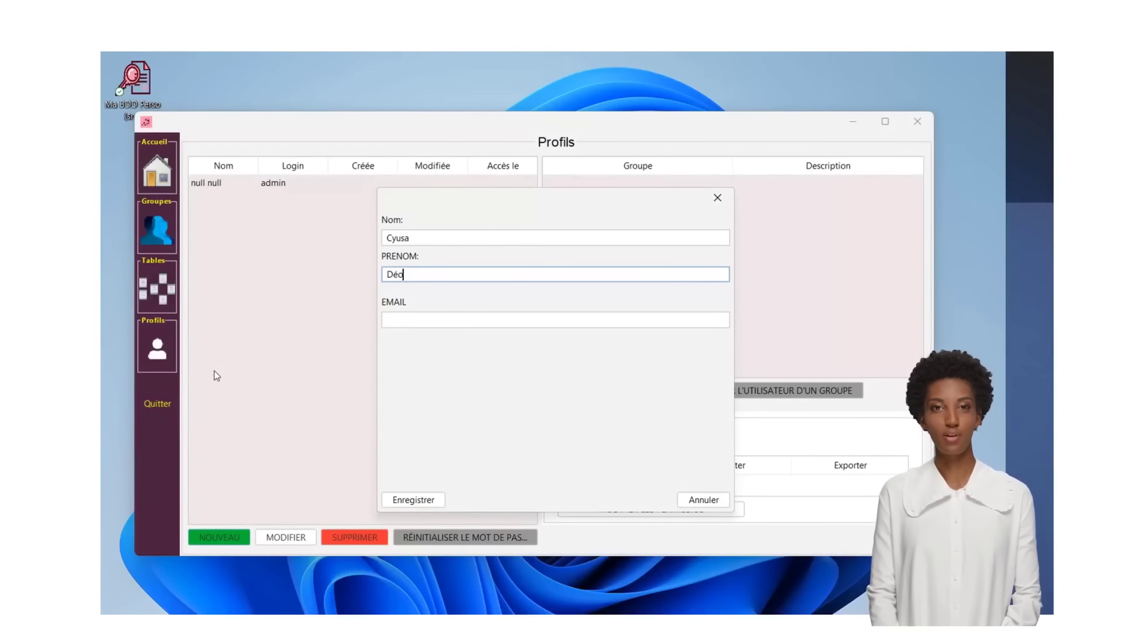
left_click(432, 316)
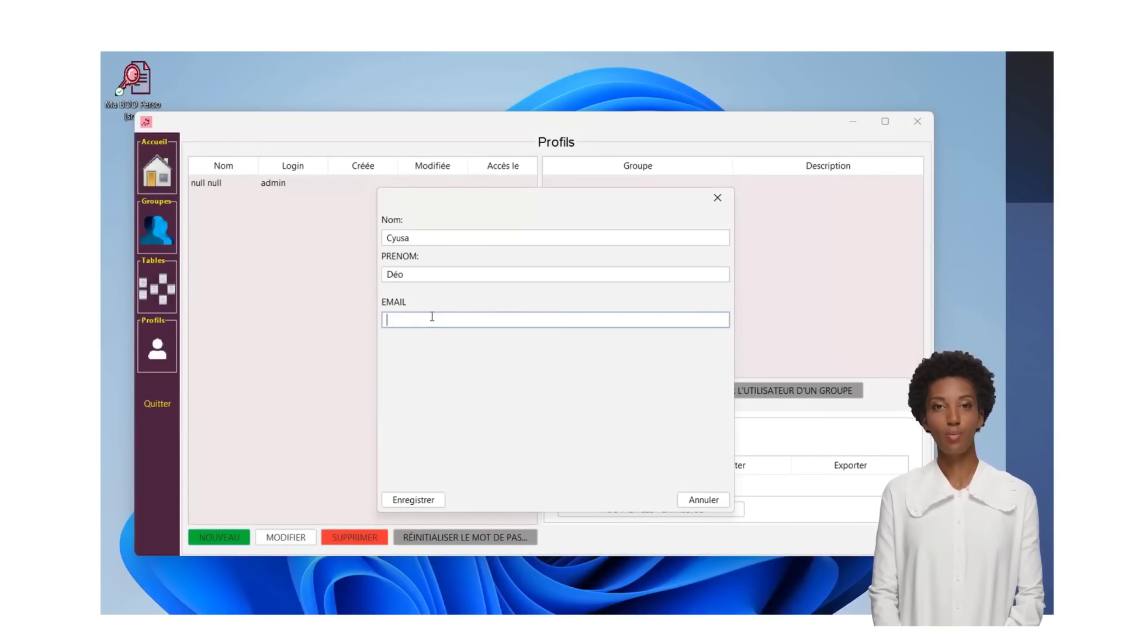
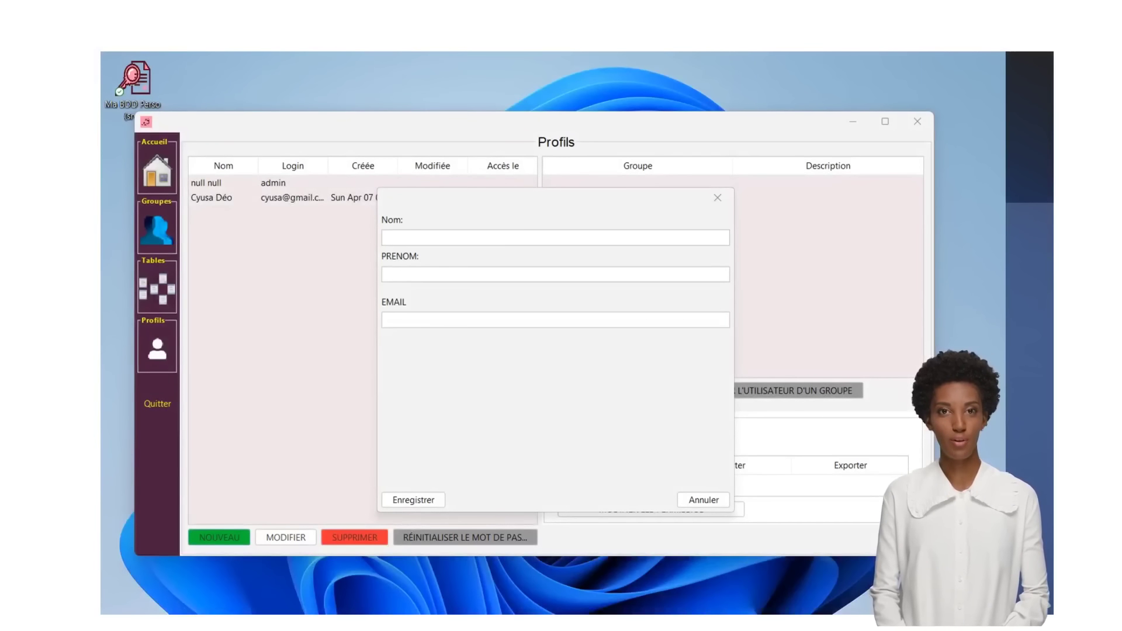
- Enter the second user's last name and first name
left_click(374, 228)
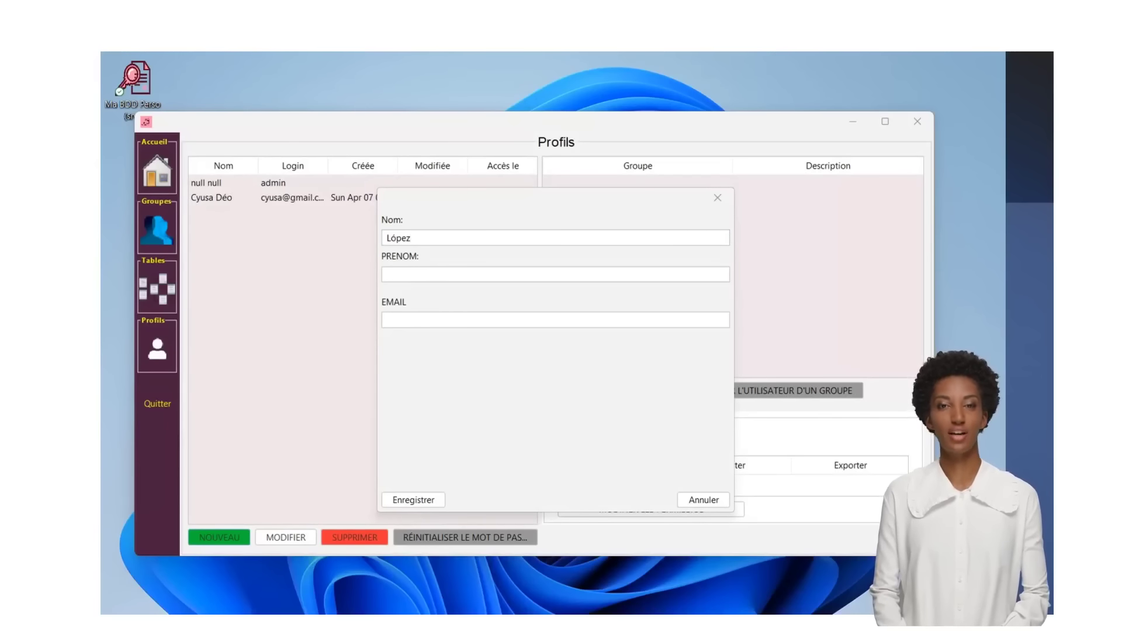
left_click(448, 274)
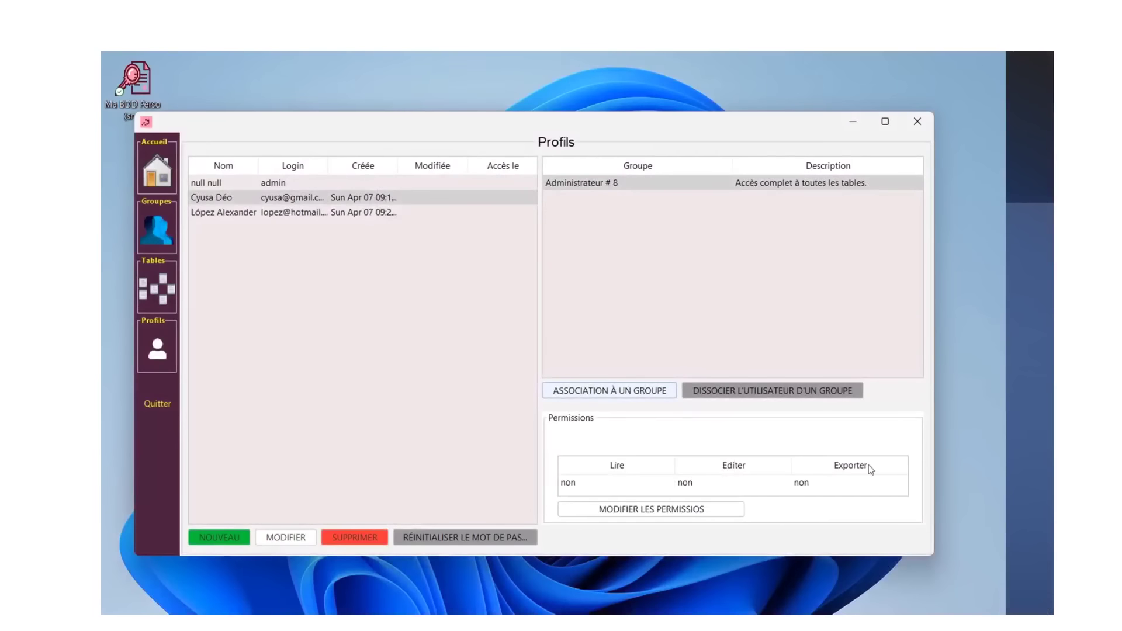
- Give the first user Lire, Editer and Exporter permissions
left_click(649, 509)
left_click(467, 345)
left_click(534, 346)
left_click(600, 346)
left_click(491, 378)
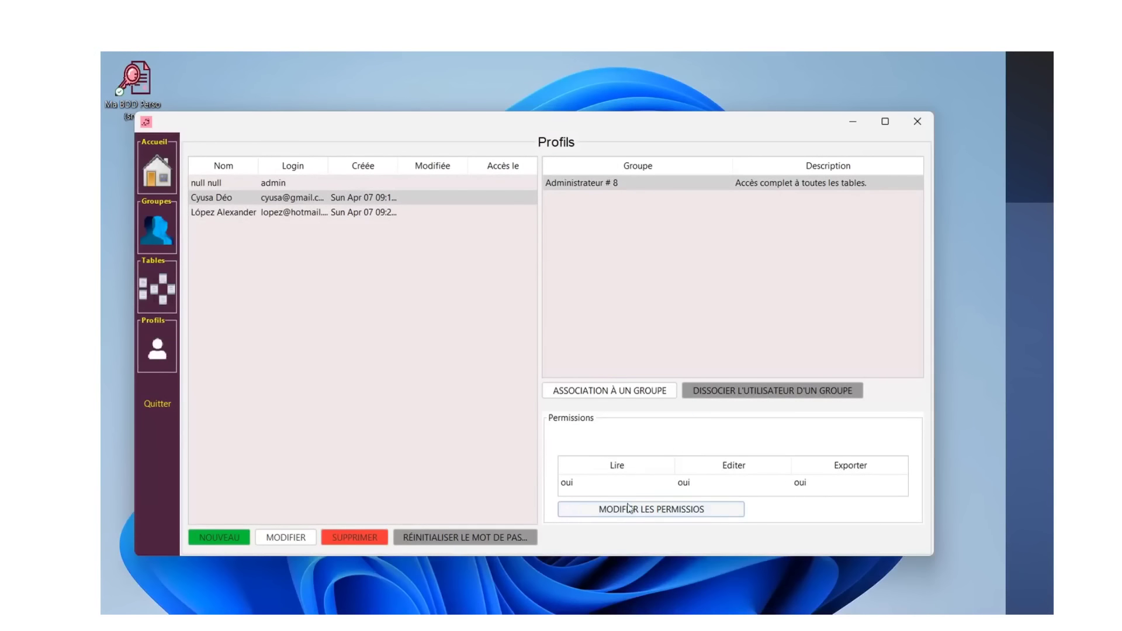
- Put the second user in the Consultation # 11 group
left_click(232, 213)
left_click(570, 391)
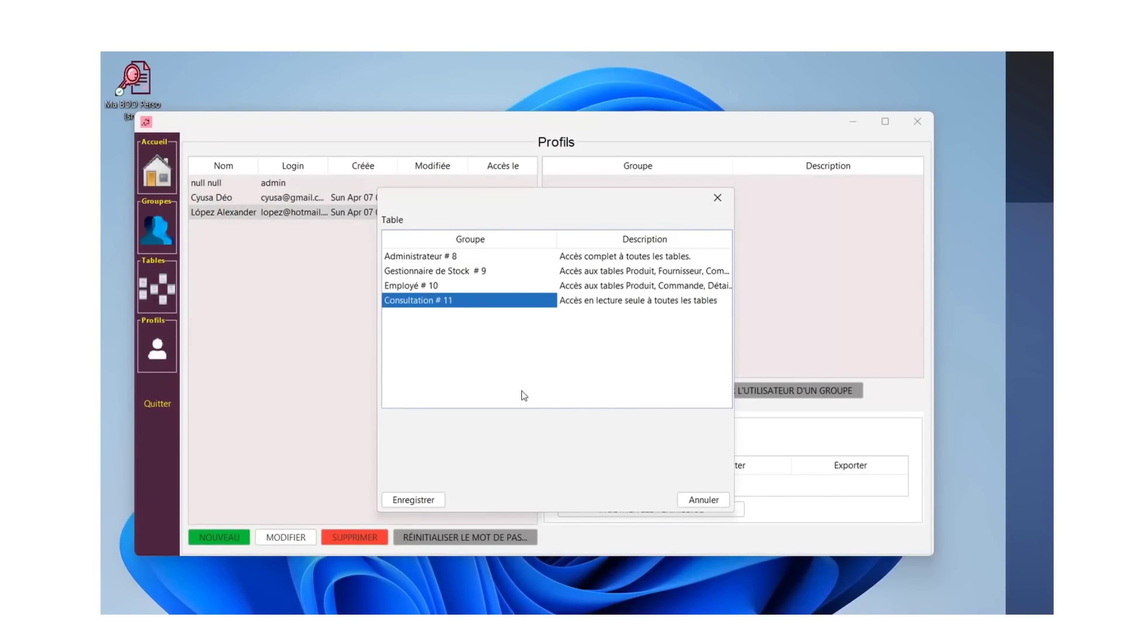
left_click(416, 500)
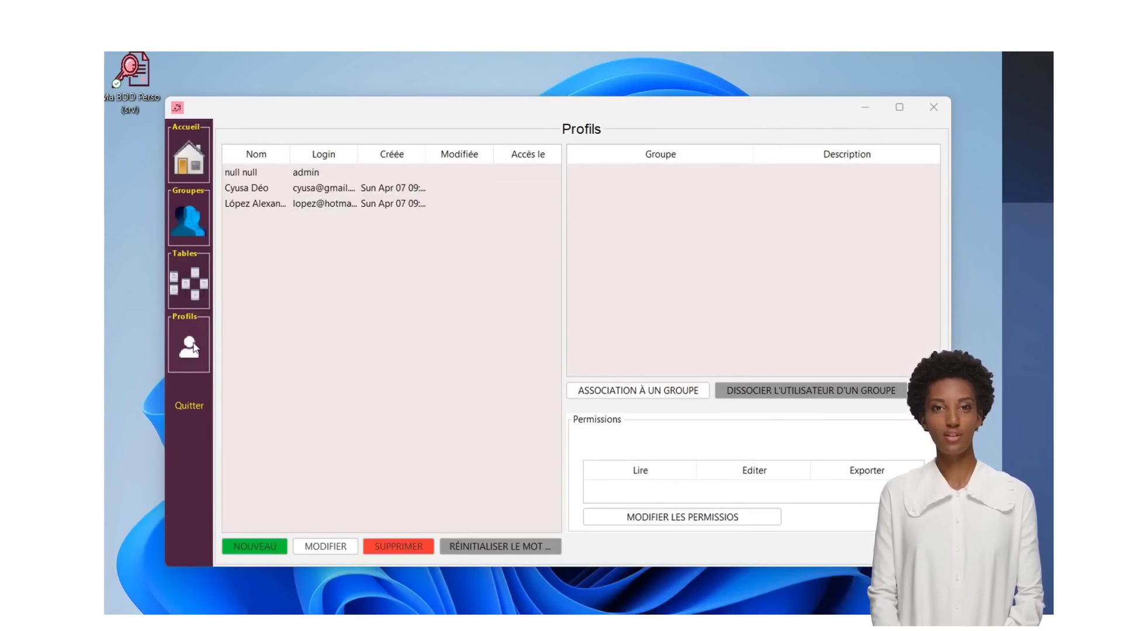
- Check both users' group memberships, then browse the Tables, Groupes and home views
left_click(257, 188)
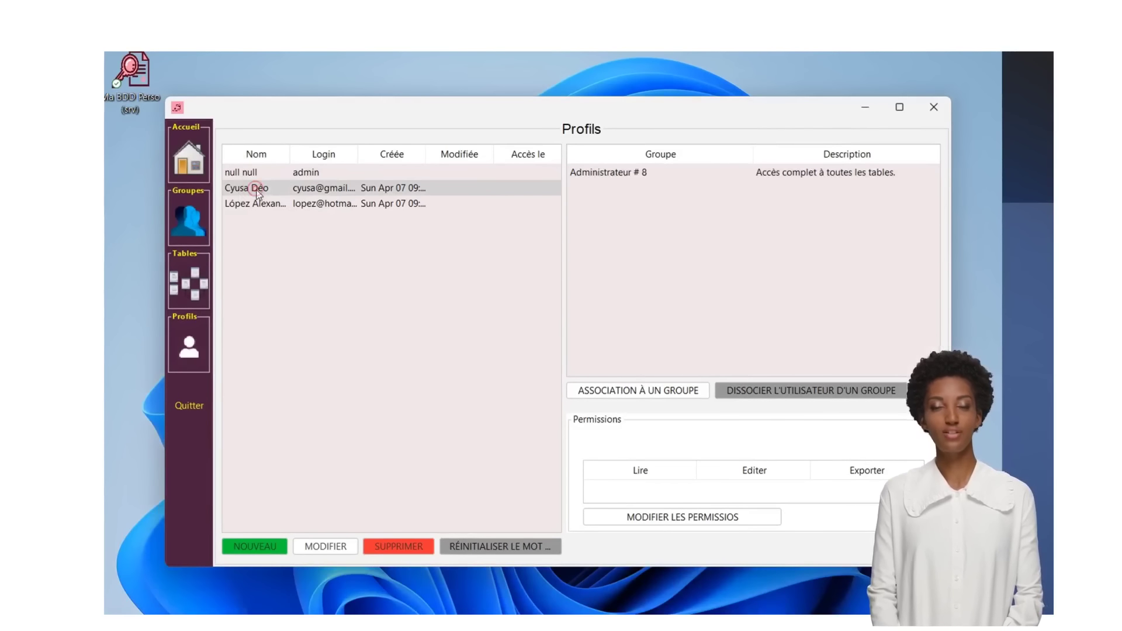
left_click(327, 208)
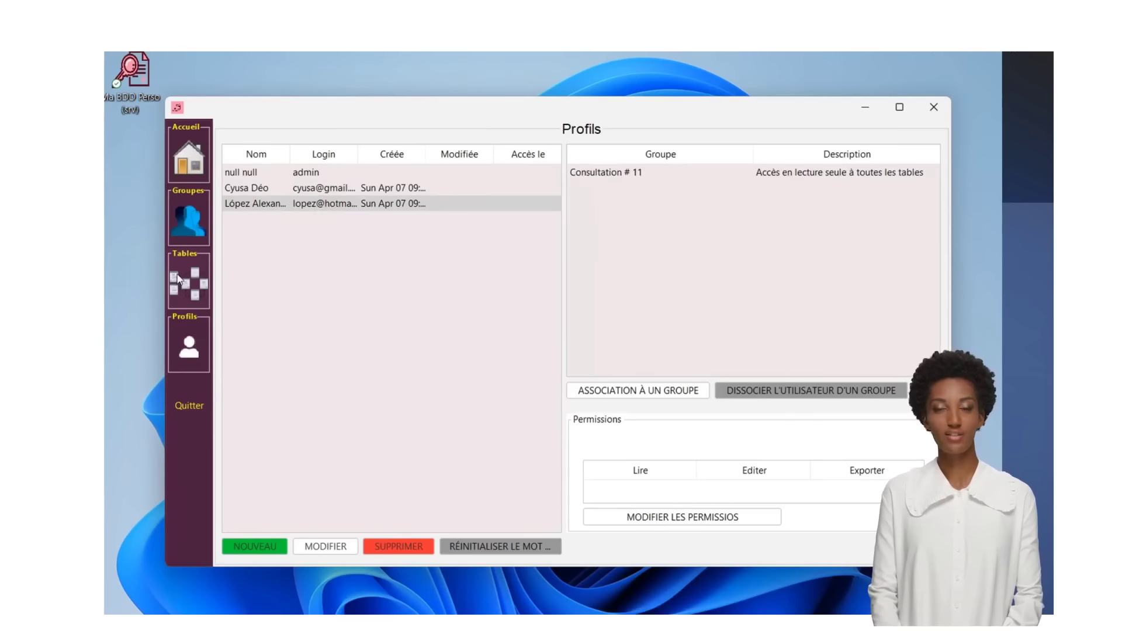
left_click(178, 279)
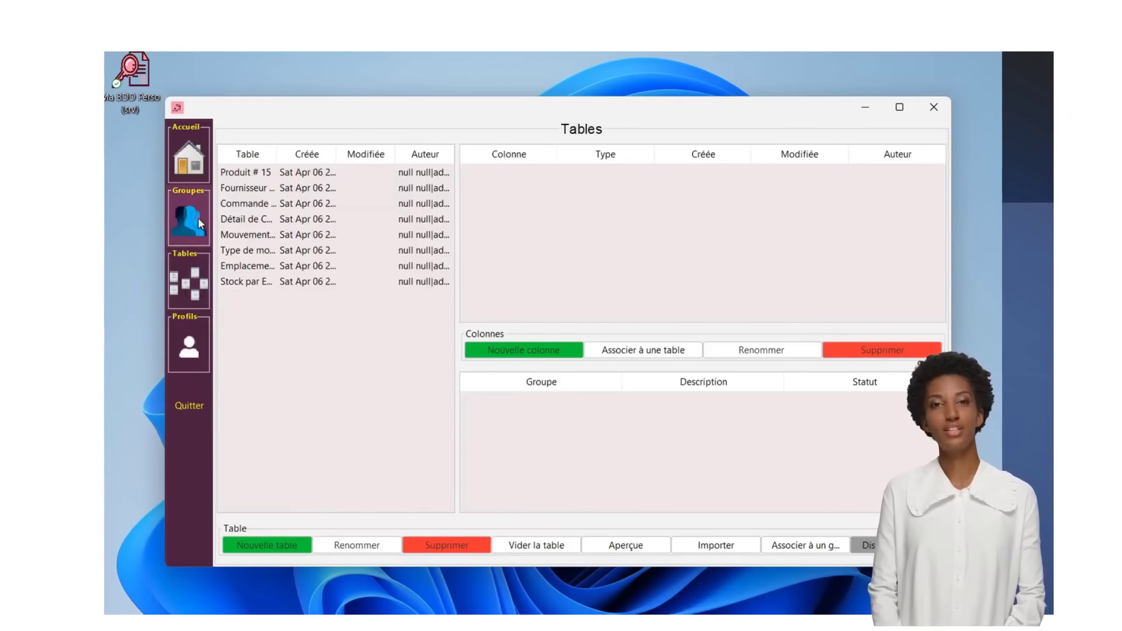
left_click(198, 221)
left_click(191, 167)
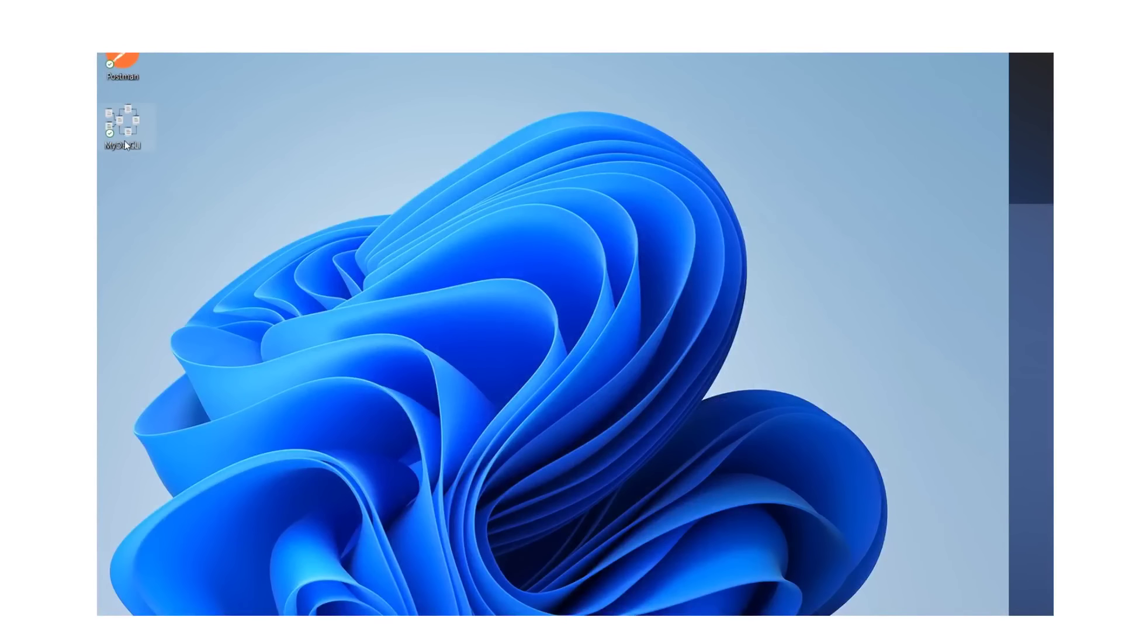
- Launch Ma BDD Perso CLI and verify host localhost, port 4999 and French language
double_click(124, 142)
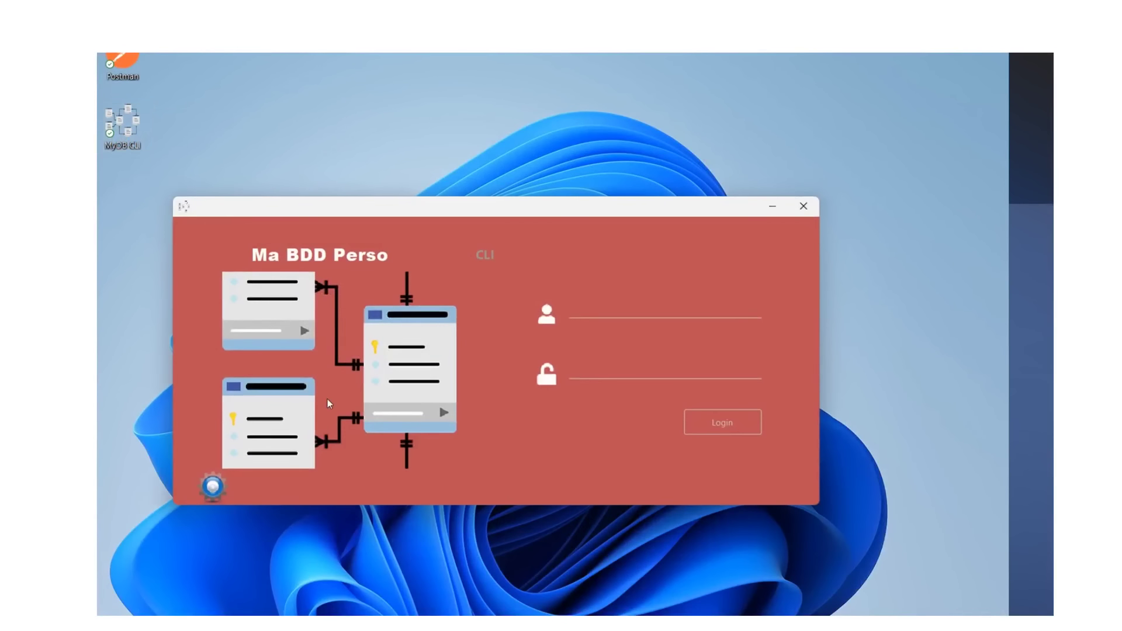
left_click(213, 487)
left_click(441, 326)
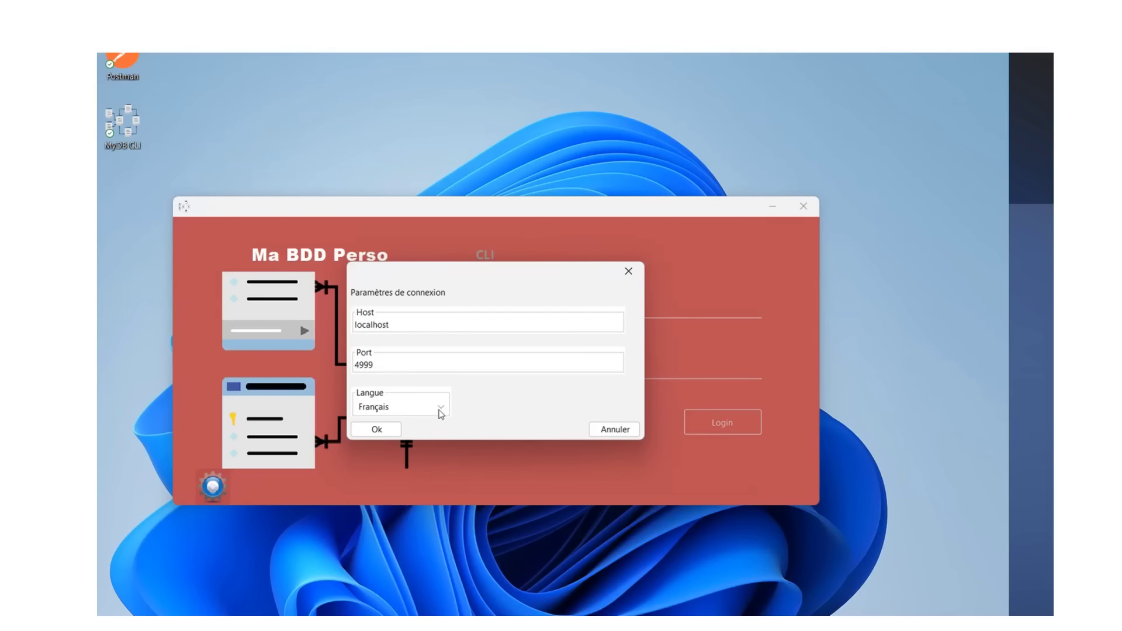
left_click(440, 410)
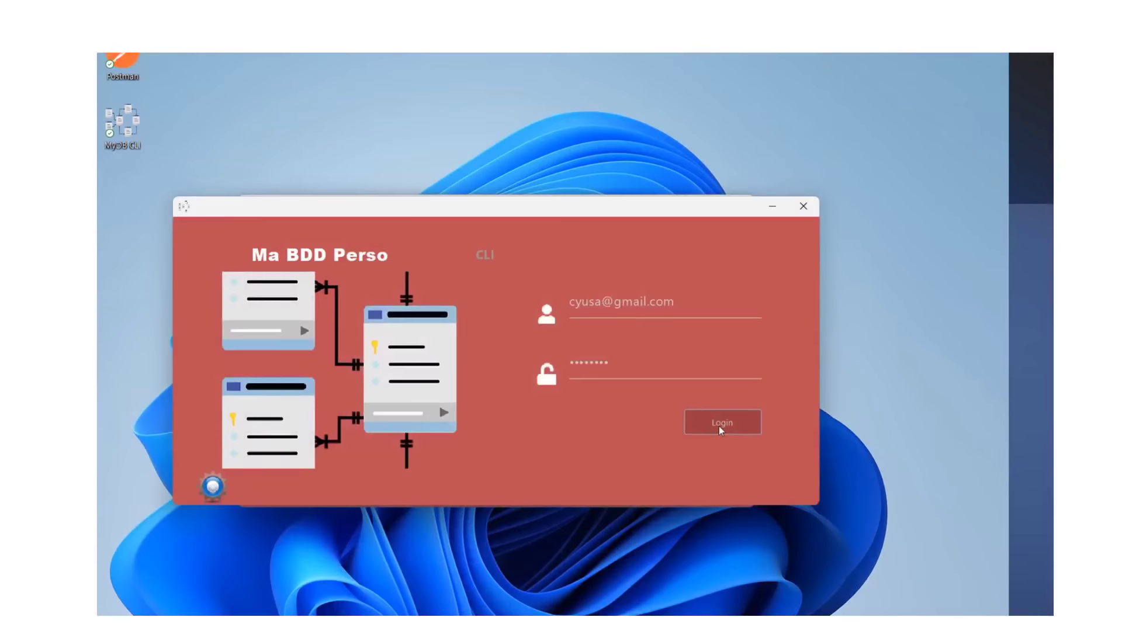
- Log in and reposition and shrink the main database window
left_click(720, 425)
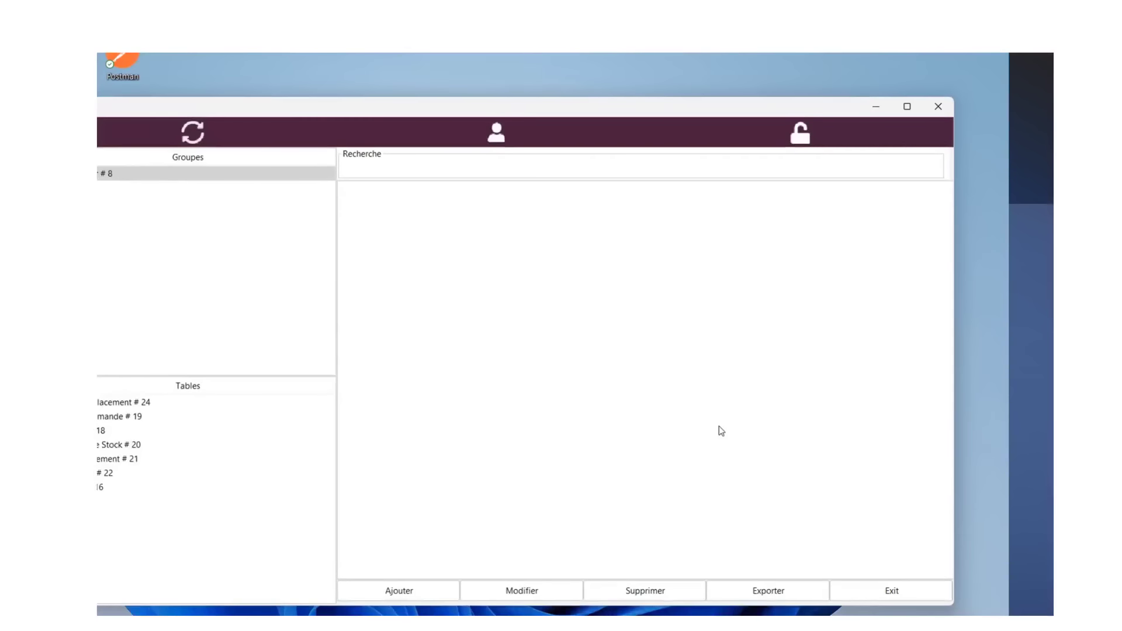
left_click_drag(612, 108, 668, 91)
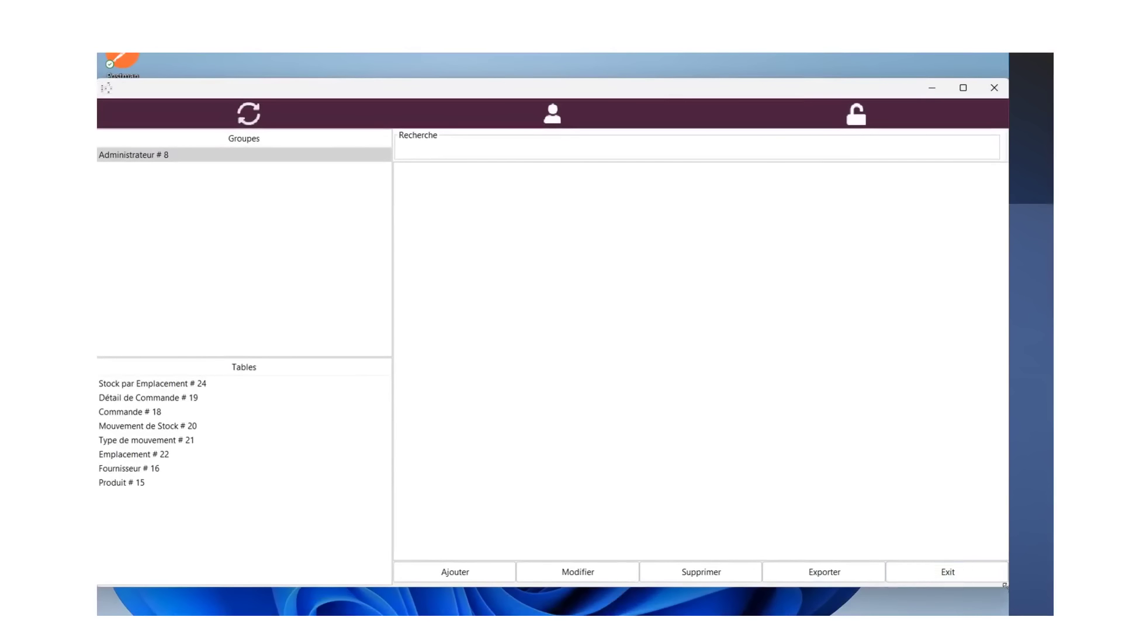
left_click_drag(1008, 586, 961, 541)
left_click_drag(686, 87, 702, 84)
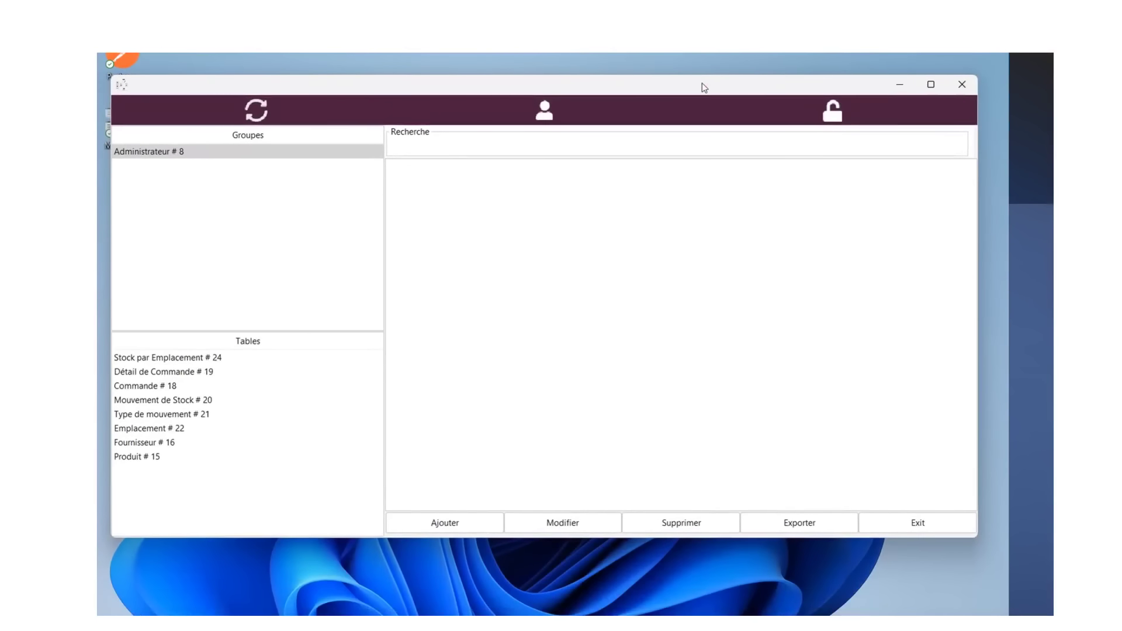
- As Administrateur, delete order com num 1000 and the Test3 record from Commande
left_click(150, 155)
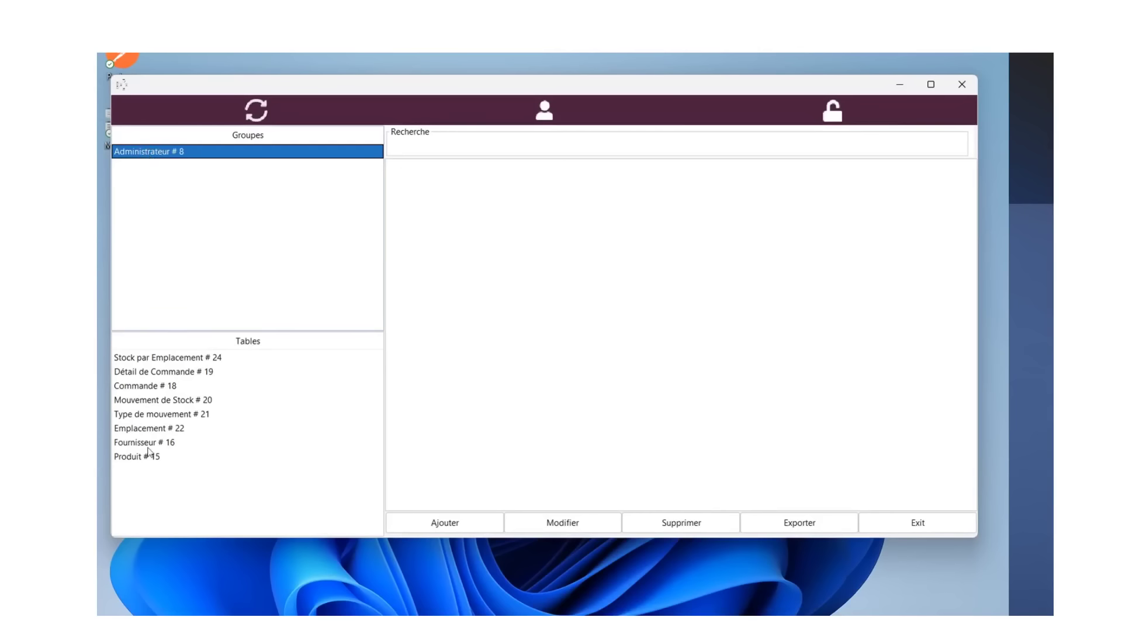
left_click(164, 362)
left_click_drag(165, 363, 149, 390)
left_click(465, 219)
left_click(694, 528)
left_click(499, 395)
left_click(497, 205)
left_click(661, 526)
left_click(500, 395)
- Delete the Test 2 and Test products, leaving the Produit table empty
left_click(142, 455)
left_click(466, 215)
left_click(669, 523)
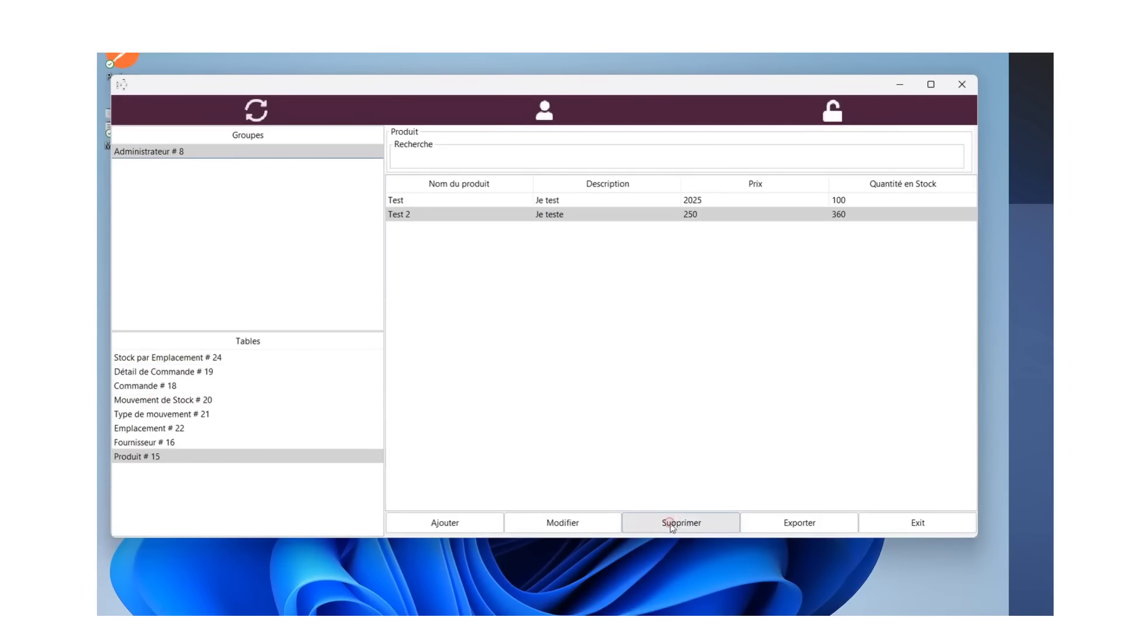
left_click(499, 395)
left_click(468, 202)
left_click(670, 524)
left_click(500, 396)
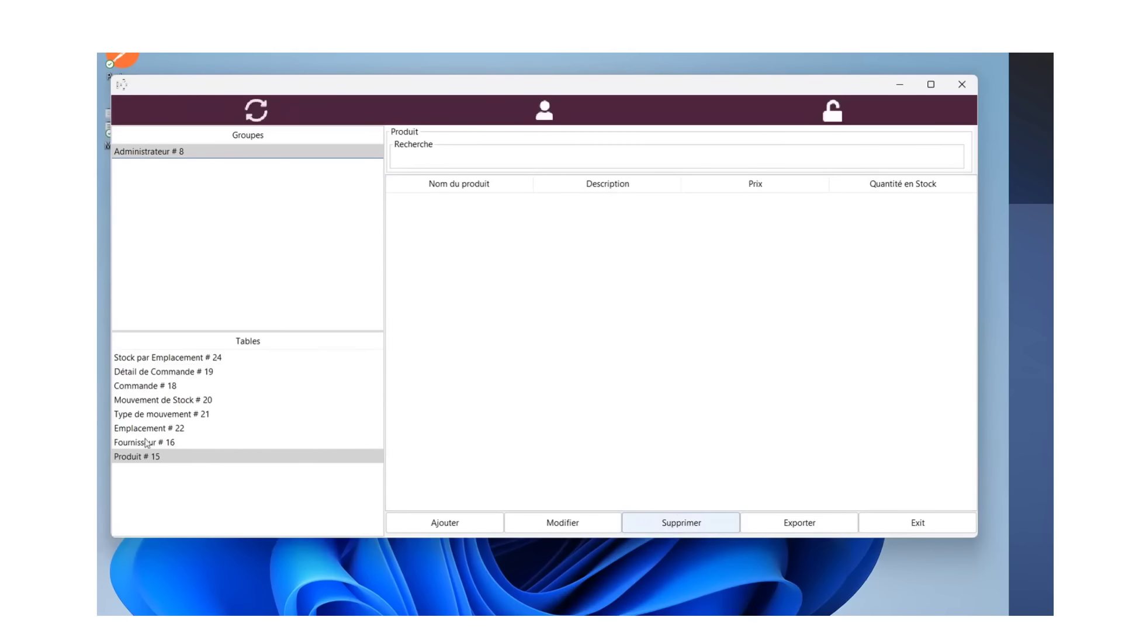
- Browse Fournisseur, Emplacement, Type de mouvement, Mouvement de Stock and other tables, ending on Commande
left_click(146, 442)
left_click(147, 429)
left_click(150, 413)
left_click(152, 398)
left_click(150, 386)
left_click(151, 376)
left_click(150, 359)
left_click(153, 373)
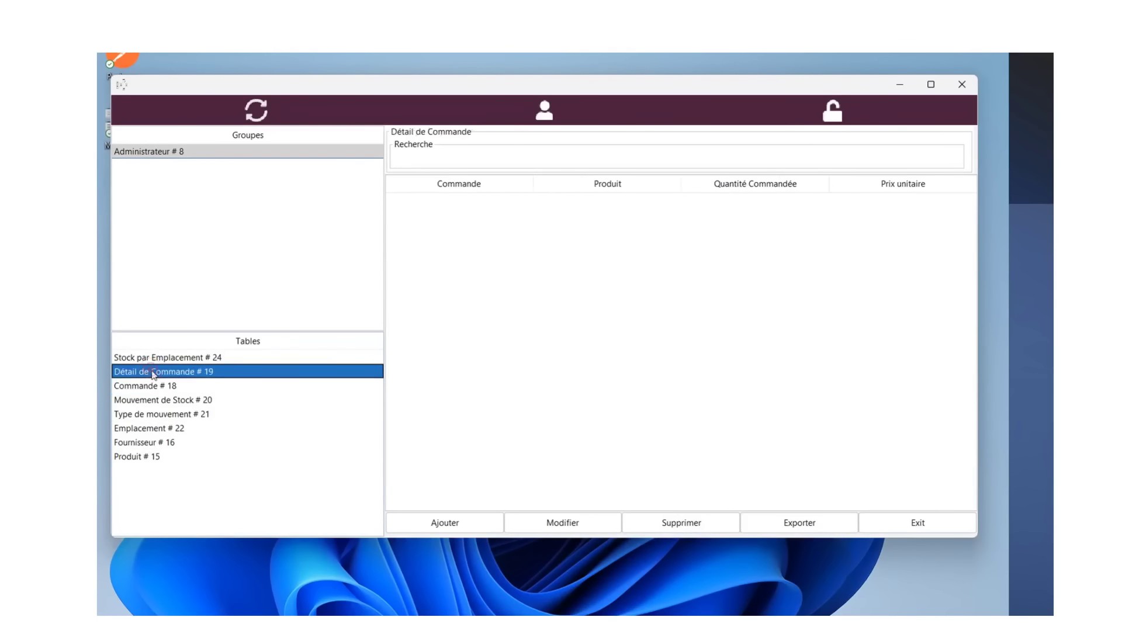
left_click(151, 386)
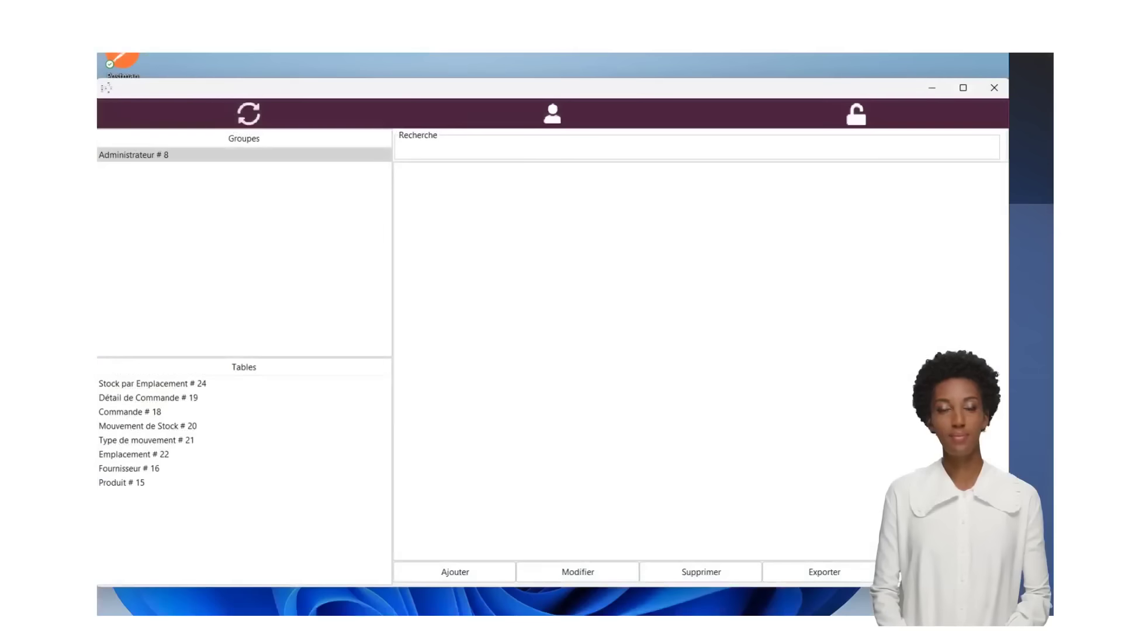
- Review Stock par Emplacement, Détail de Commande, Commande and Mouvement de Stock, then continue entering Produit 2
left_click_drag(1009, 586, 961, 541)
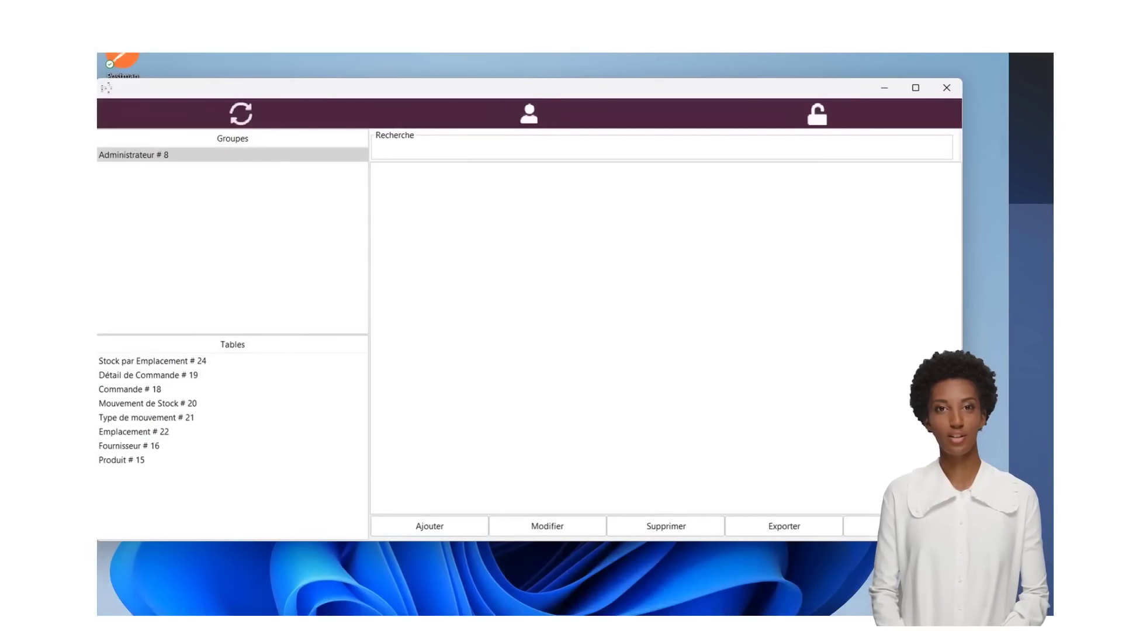
left_click_drag(688, 89, 701, 83)
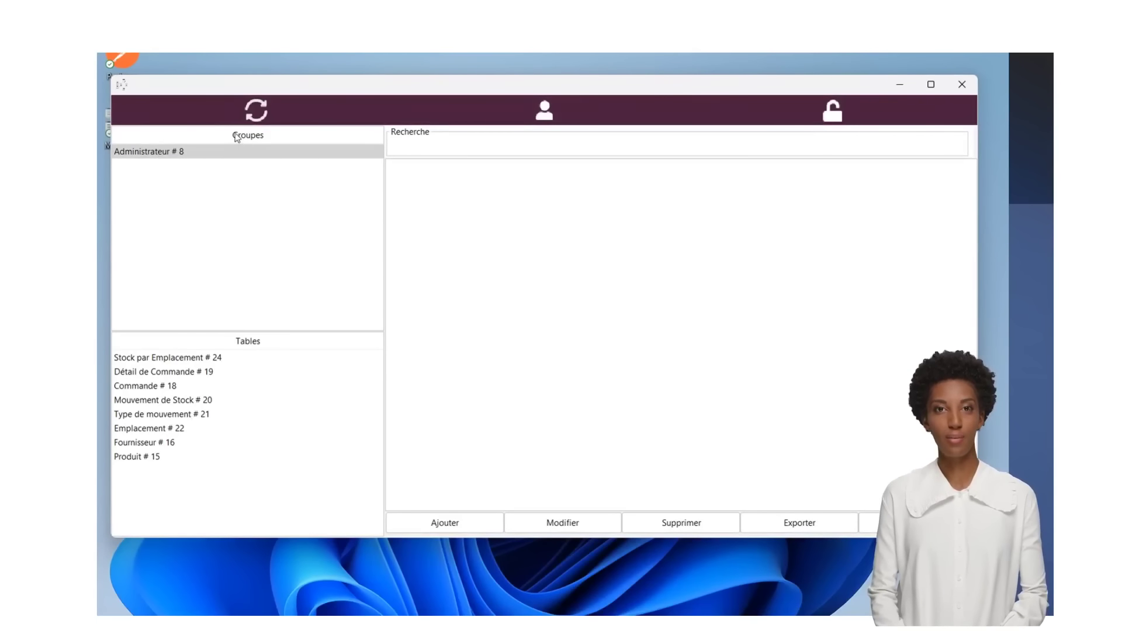
left_click(150, 155)
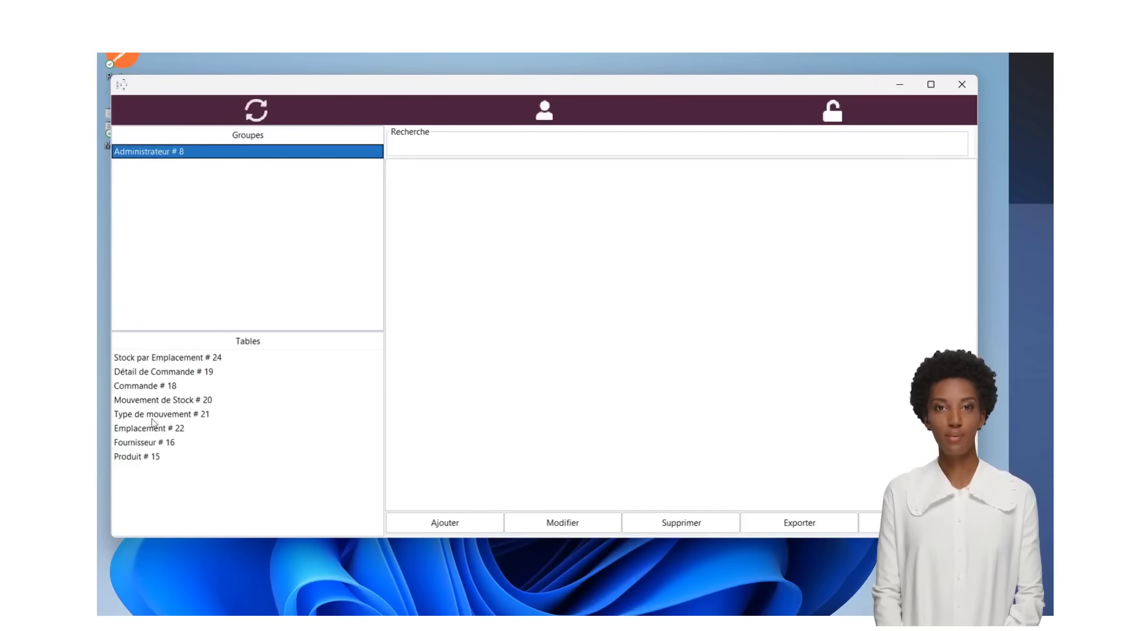
left_click(163, 362)
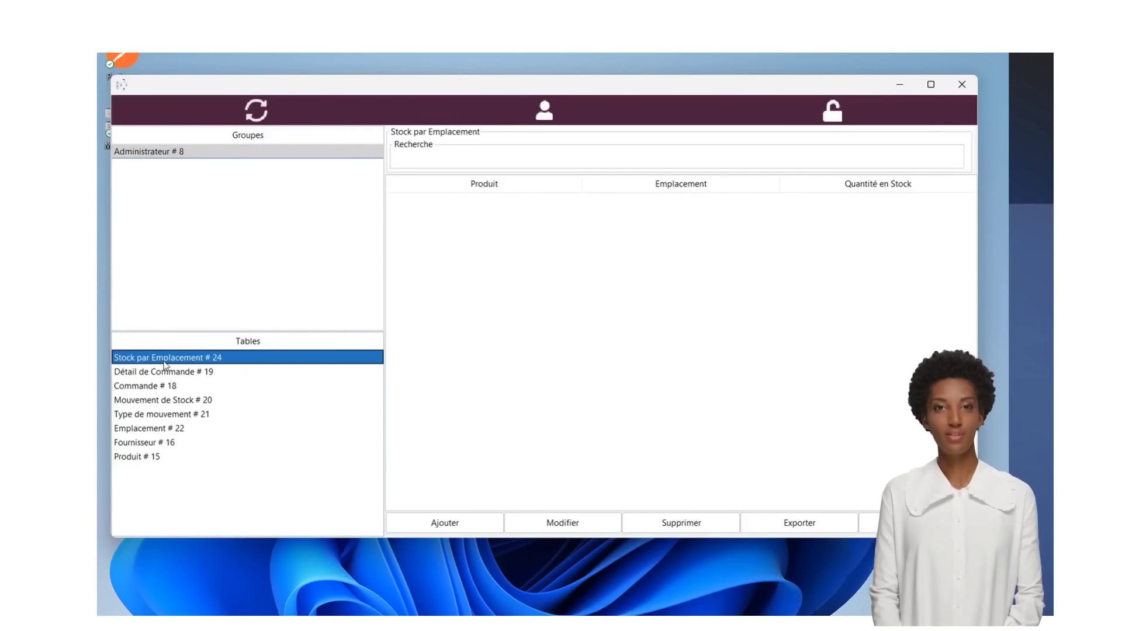
left_click(162, 374)
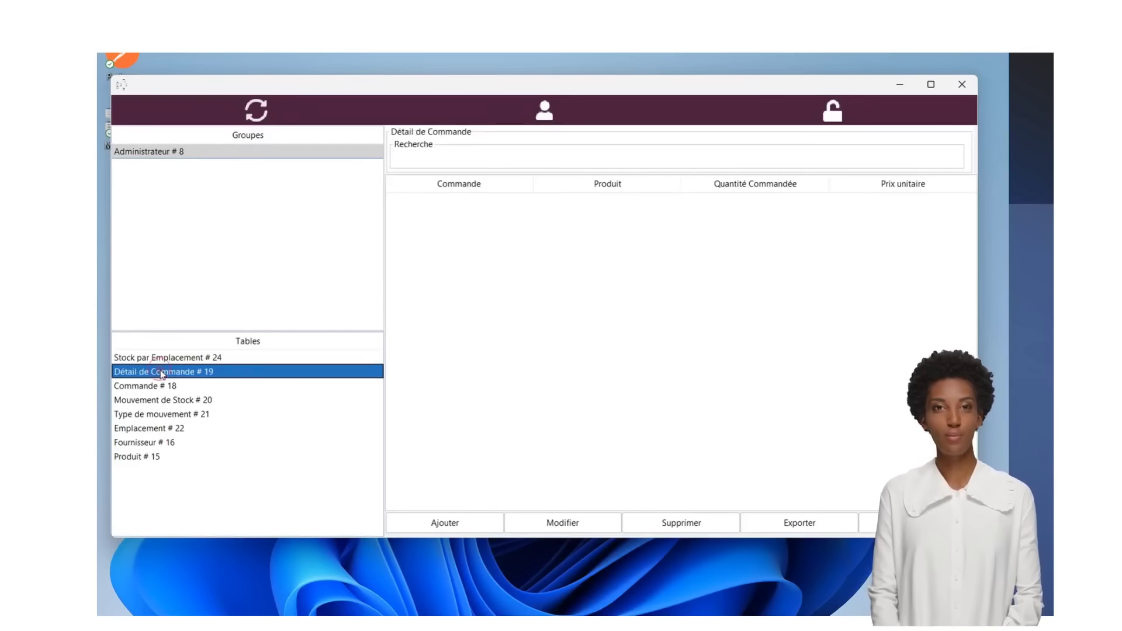
left_click(160, 387)
left_click(147, 402)
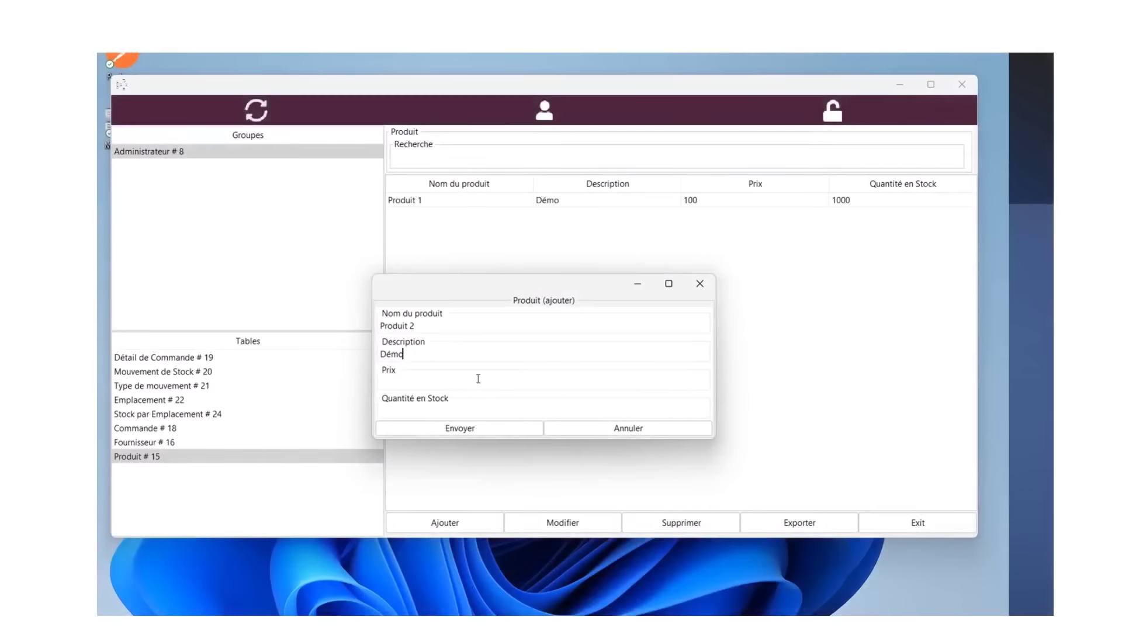
left_click(478, 378)
- Save Produit 2 with price 50 and 1200 in stock, then go to Commande
left_click(469, 411)
type("1200")
left_click(477, 429)
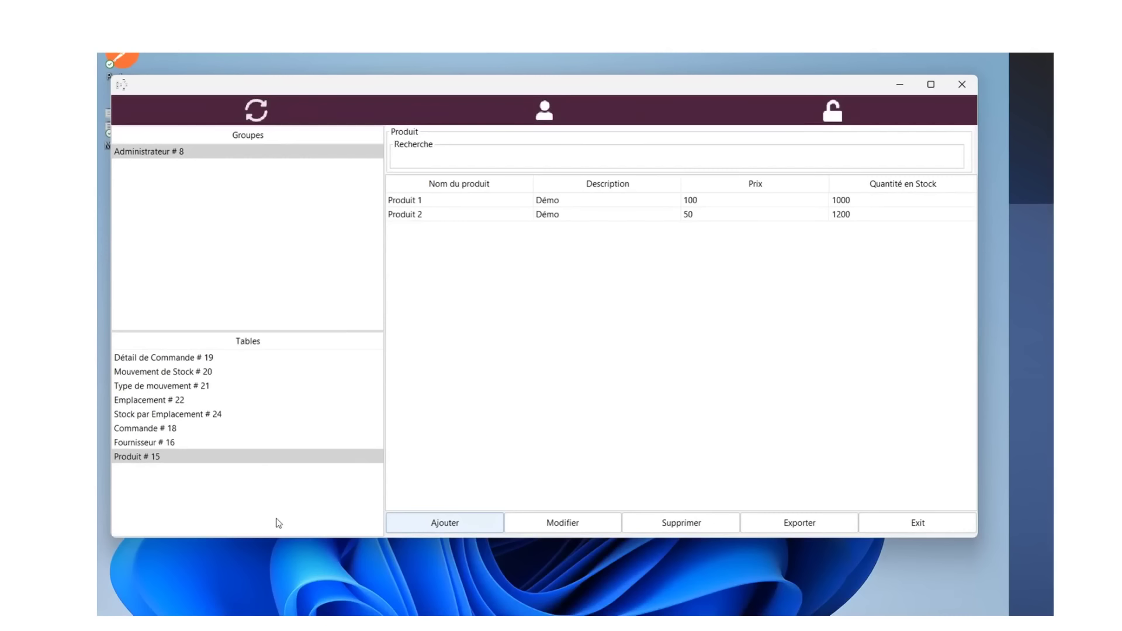
left_click(135, 430)
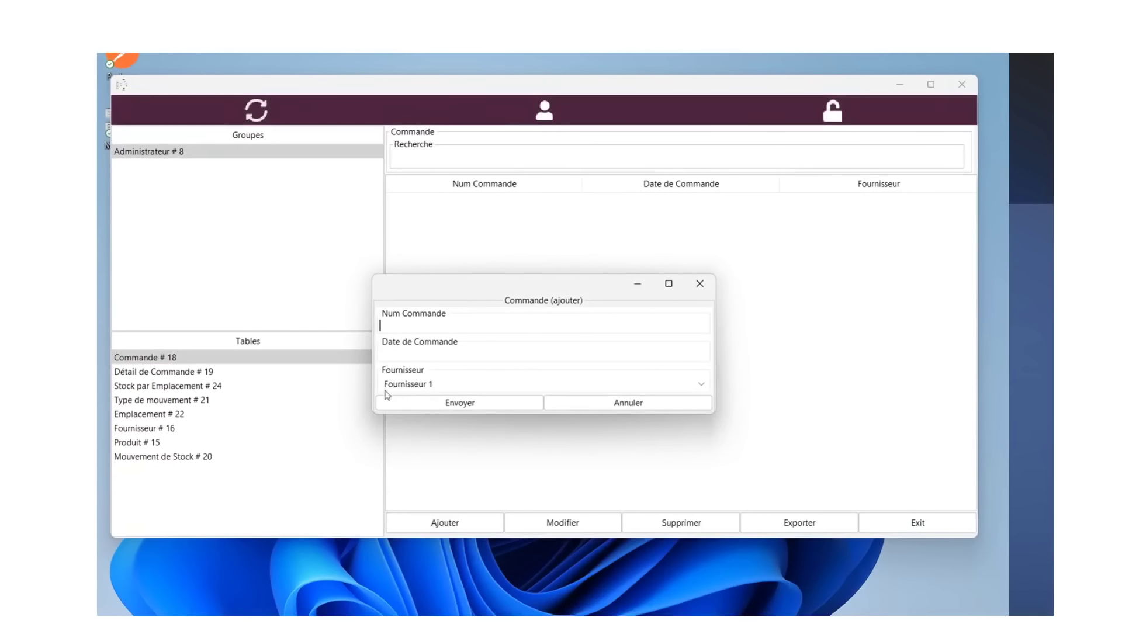
- Check the new order's supplier list, keep Fournisseur 1, and cancel the order
left_click(499, 389)
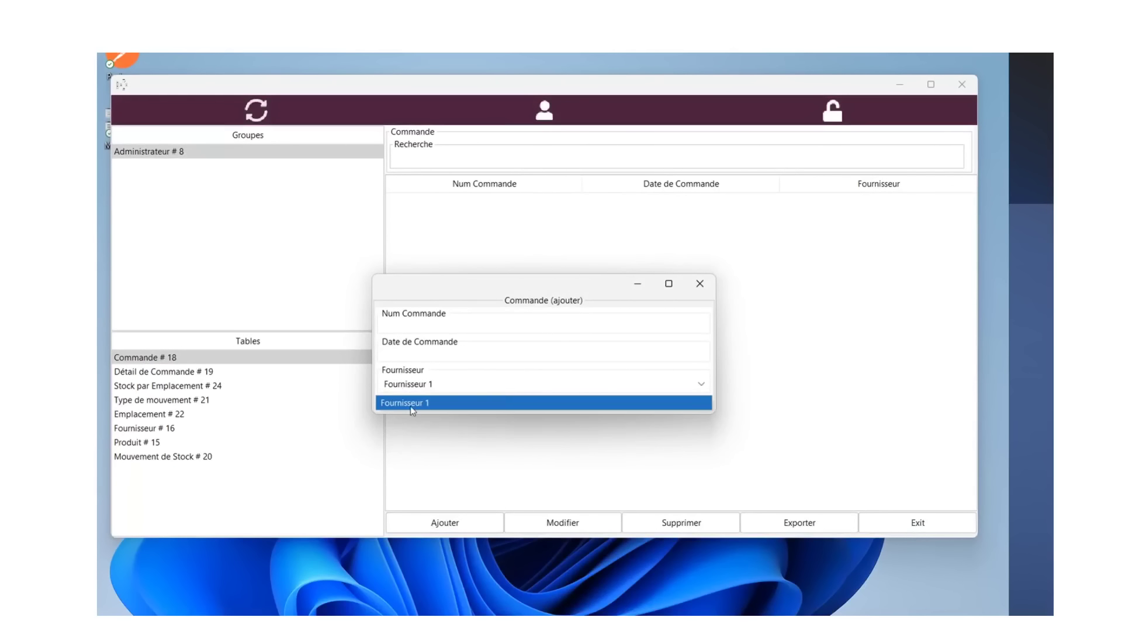
left_click(461, 383)
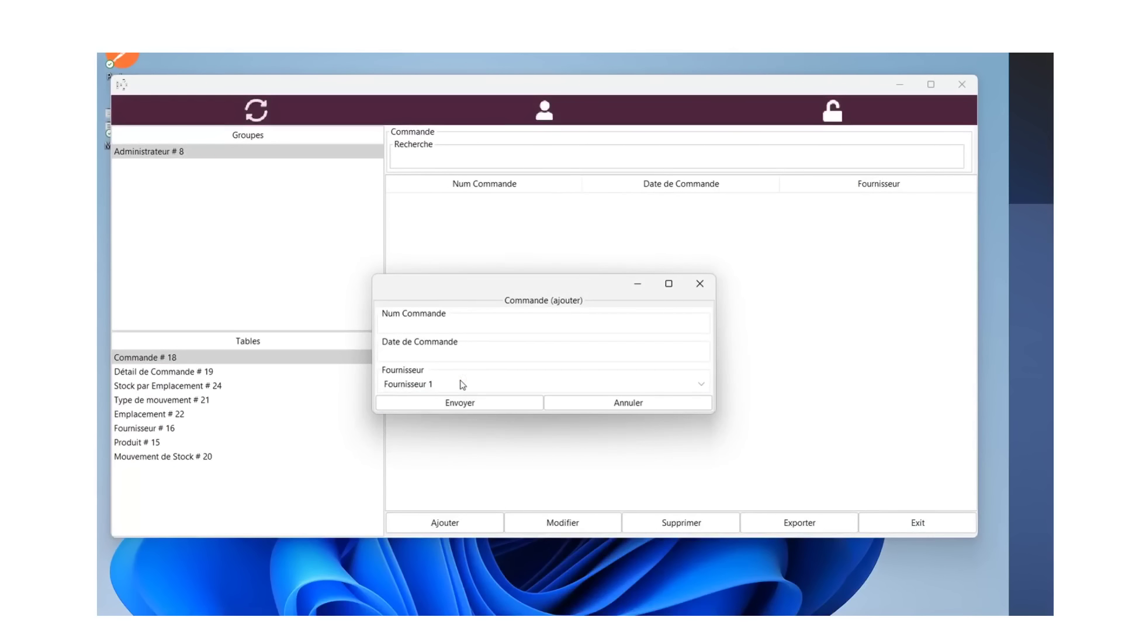
left_click(628, 402)
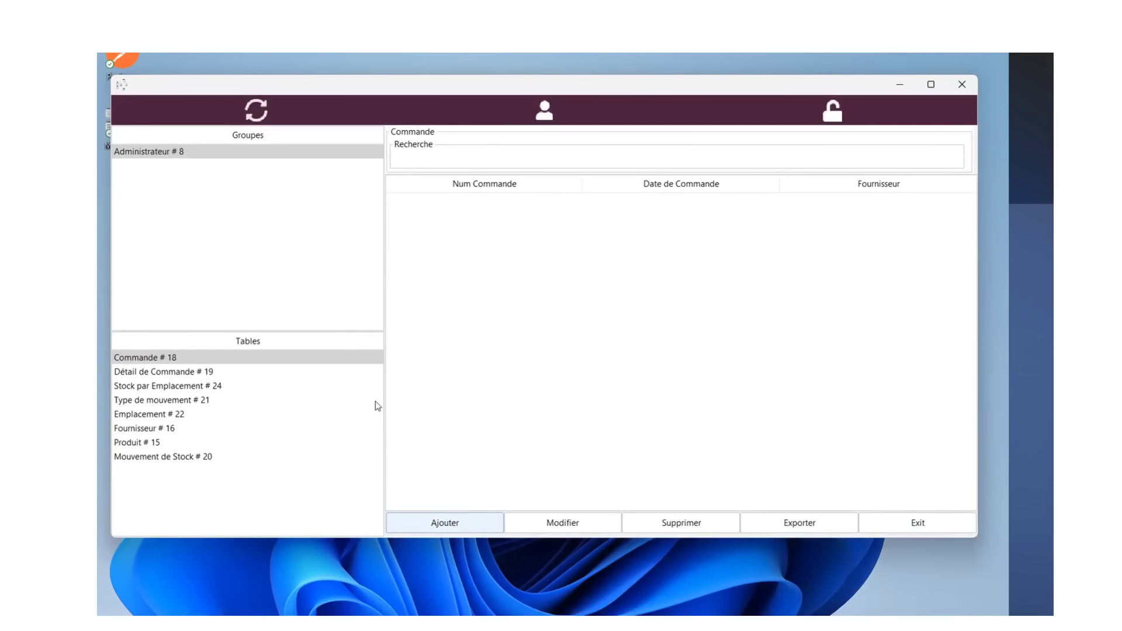
- Add a new supplier in Fournisseur and close the reopened order form
left_click(143, 430)
left_click(447, 522)
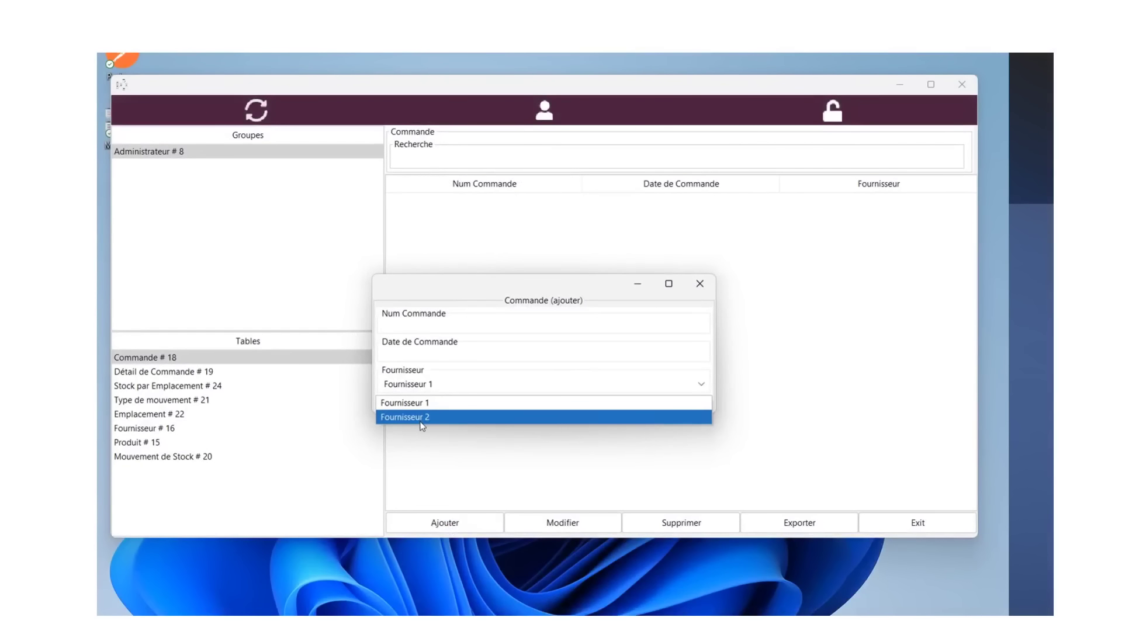
left_click(704, 291)
left_click(705, 292)
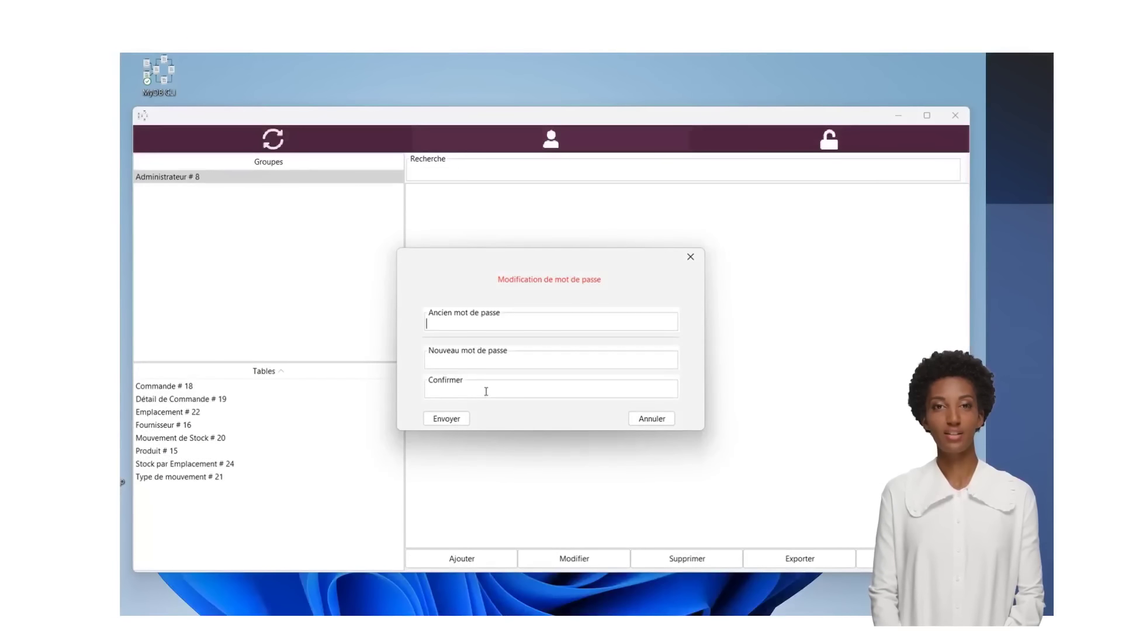
- Cancel the password change and clear the previous e-mail from the login field
left_click(652, 419)
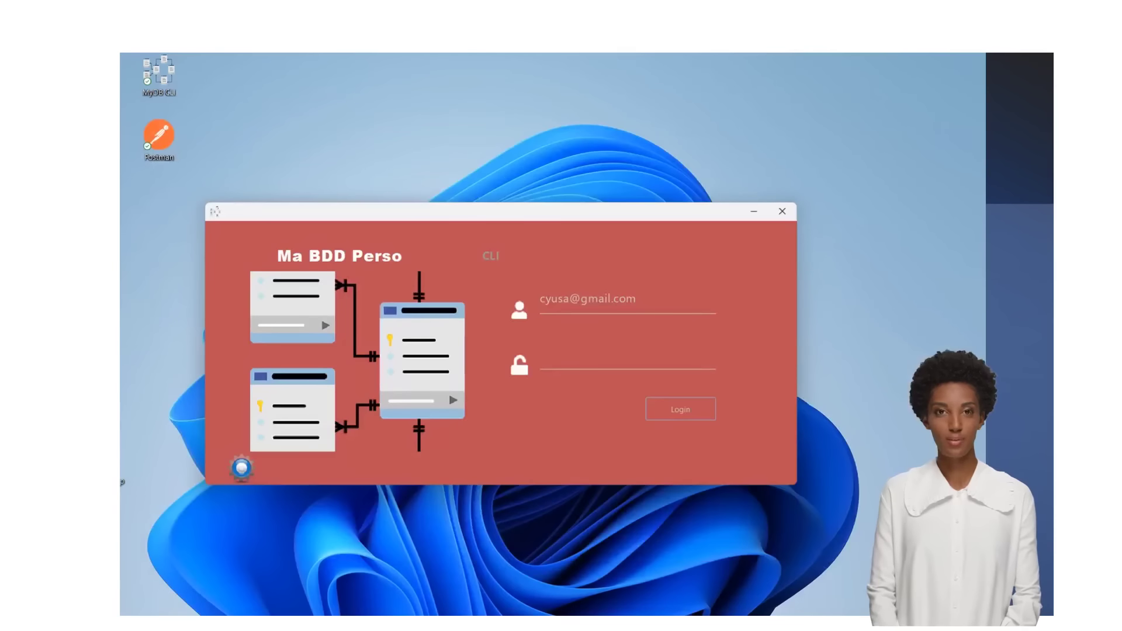
left_click_drag(636, 299, 538, 300)
key("BackSpace")
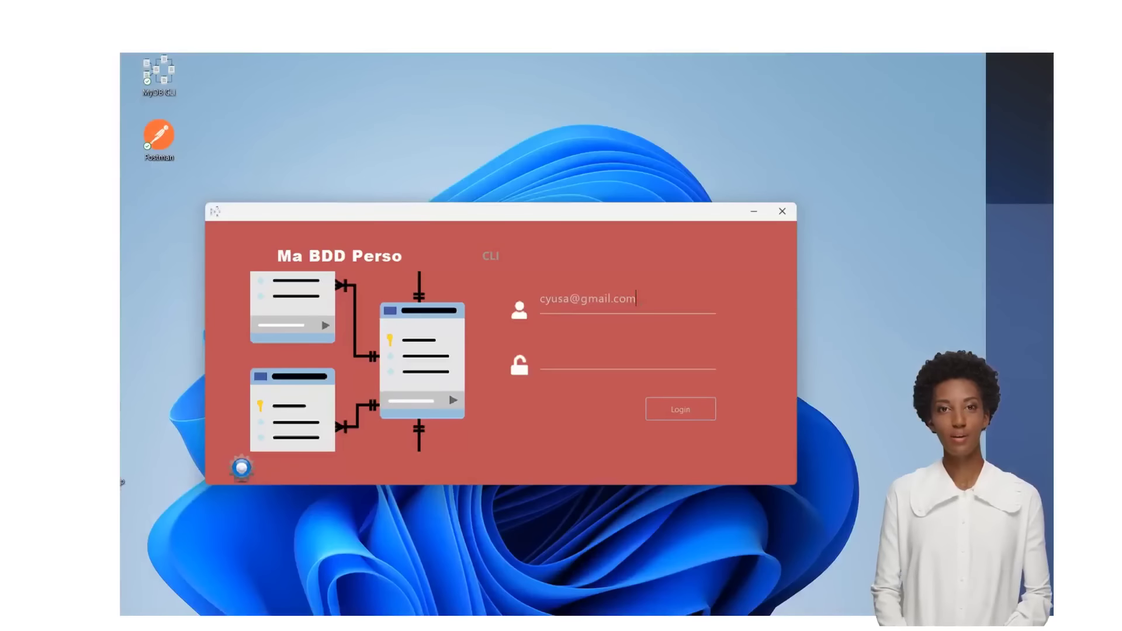
left_click_drag(637, 300, 539, 301)
key("BackSpace")
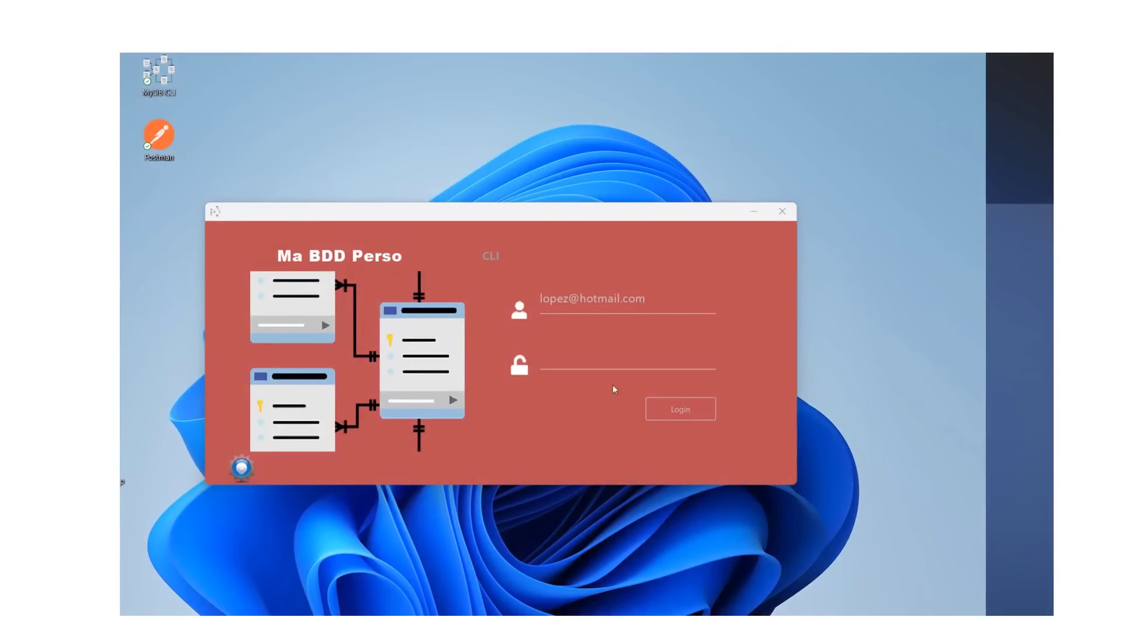
- Enter the read-only user's password and return to the admin Profils window
left_click(611, 358)
type("••••••••")
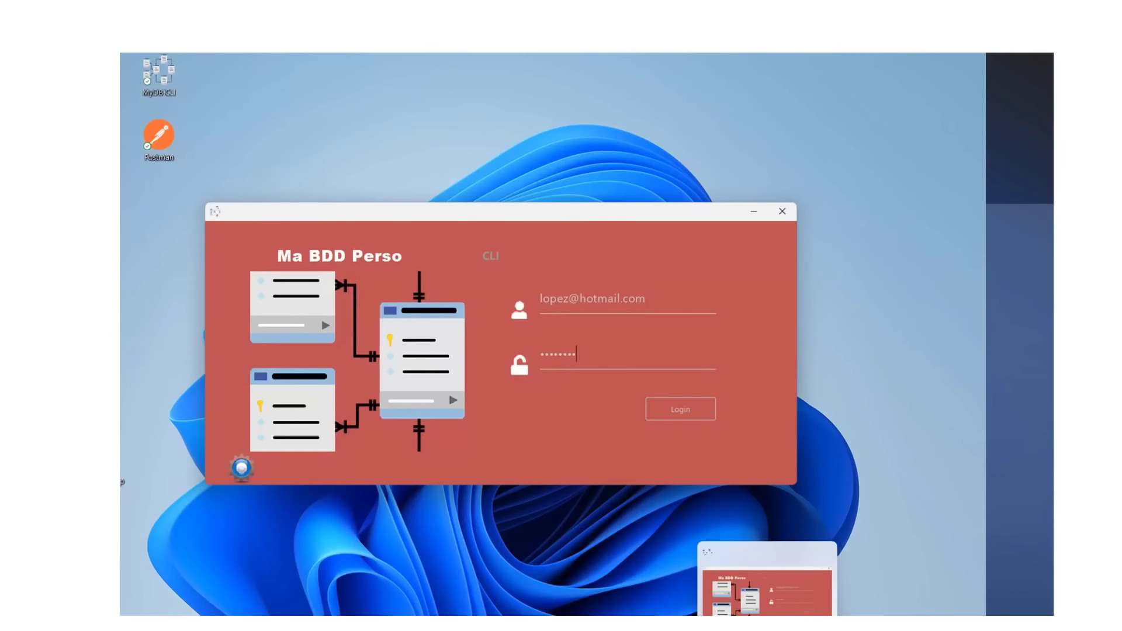
left_click(767, 630)
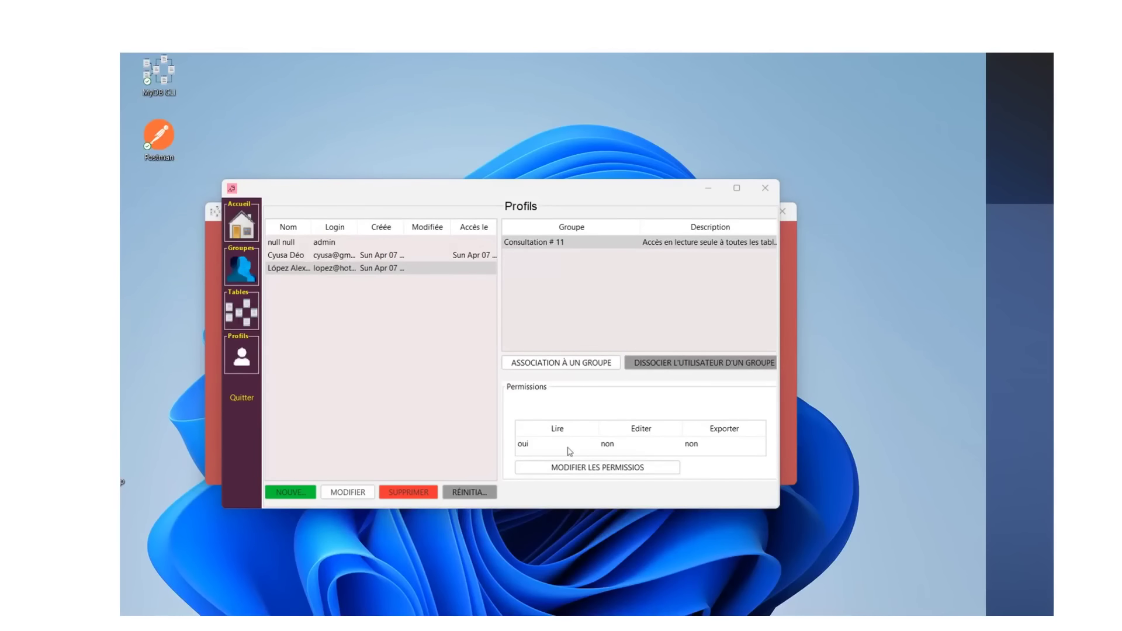
- Close Profils and, as the read-only user, view Fournisseur and the Produit 1 and Produit 2 rows
left_click(242, 397)
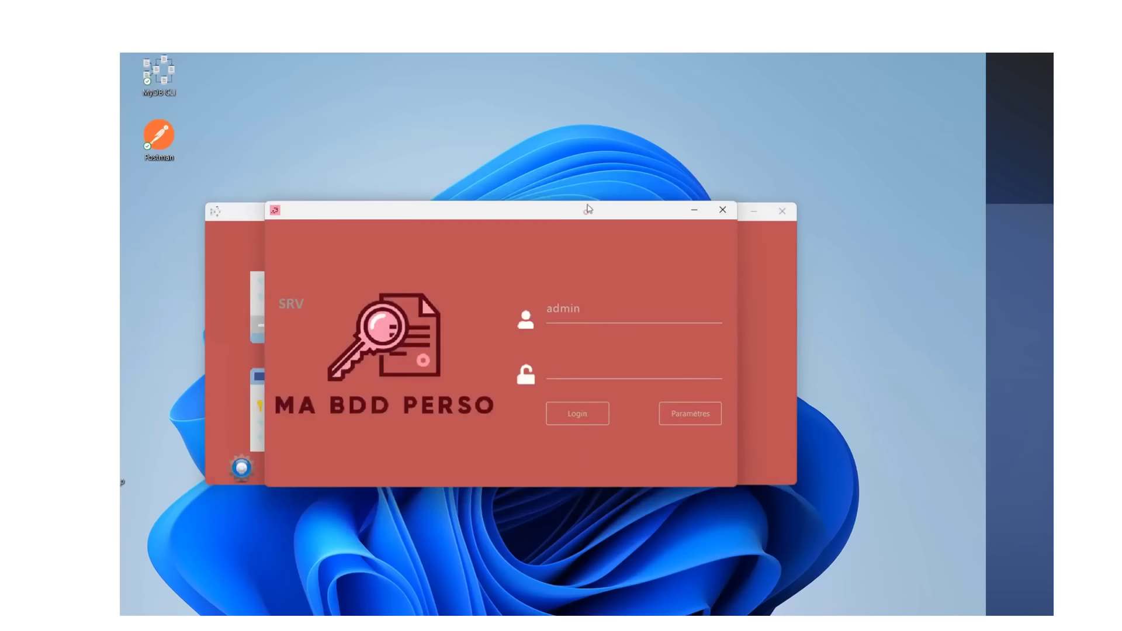
left_click_drag(588, 208, 602, 120)
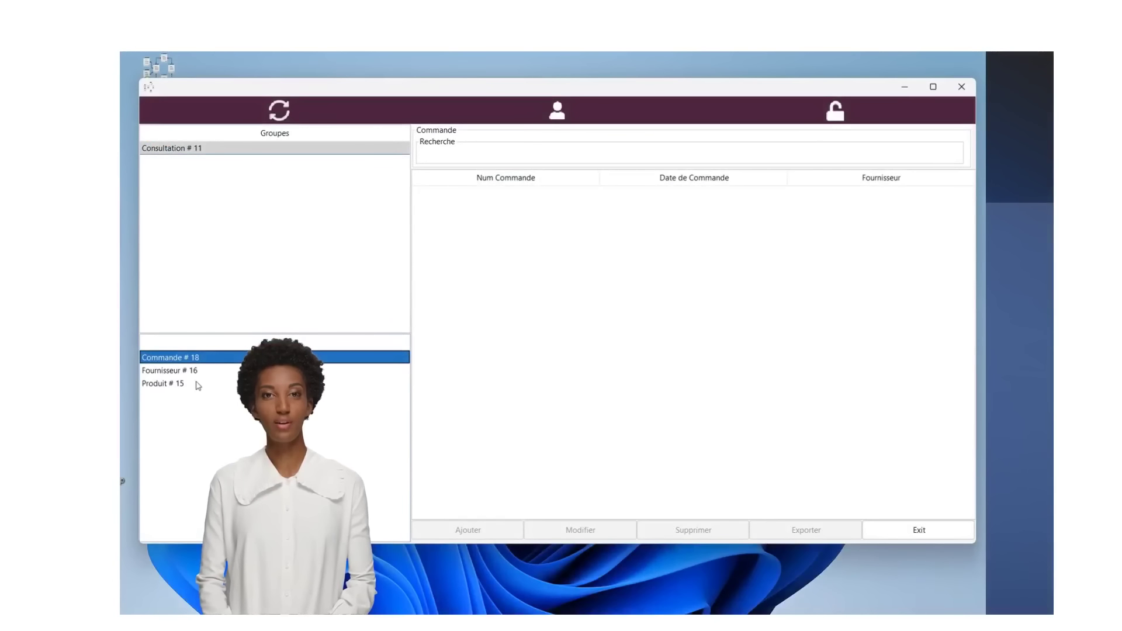
left_click(180, 372)
left_click(170, 384)
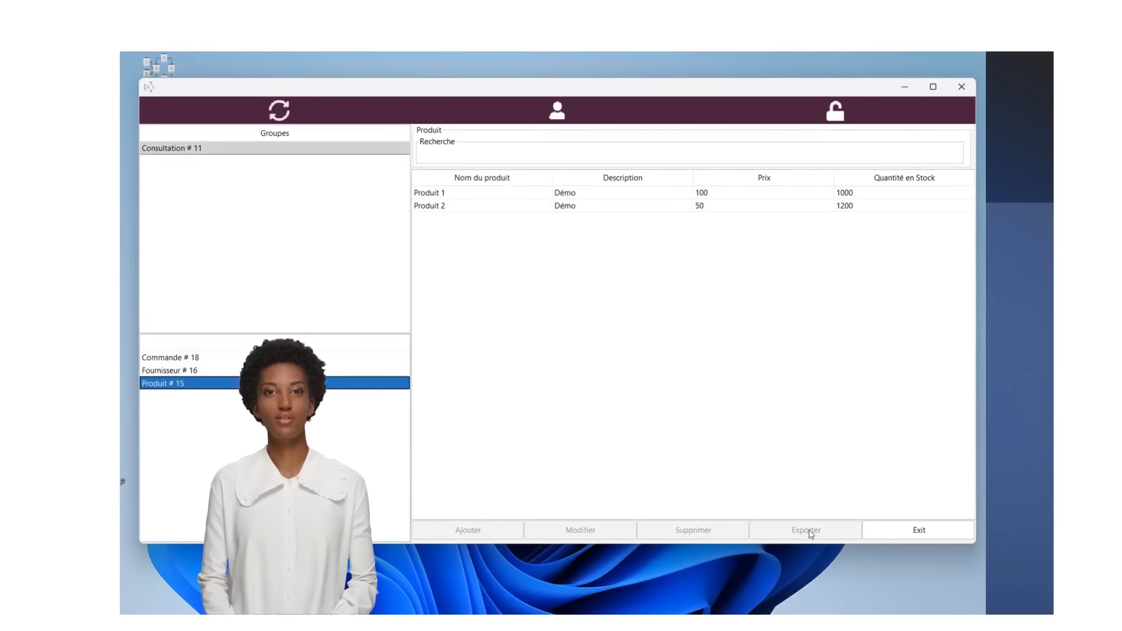
left_click(508, 194)
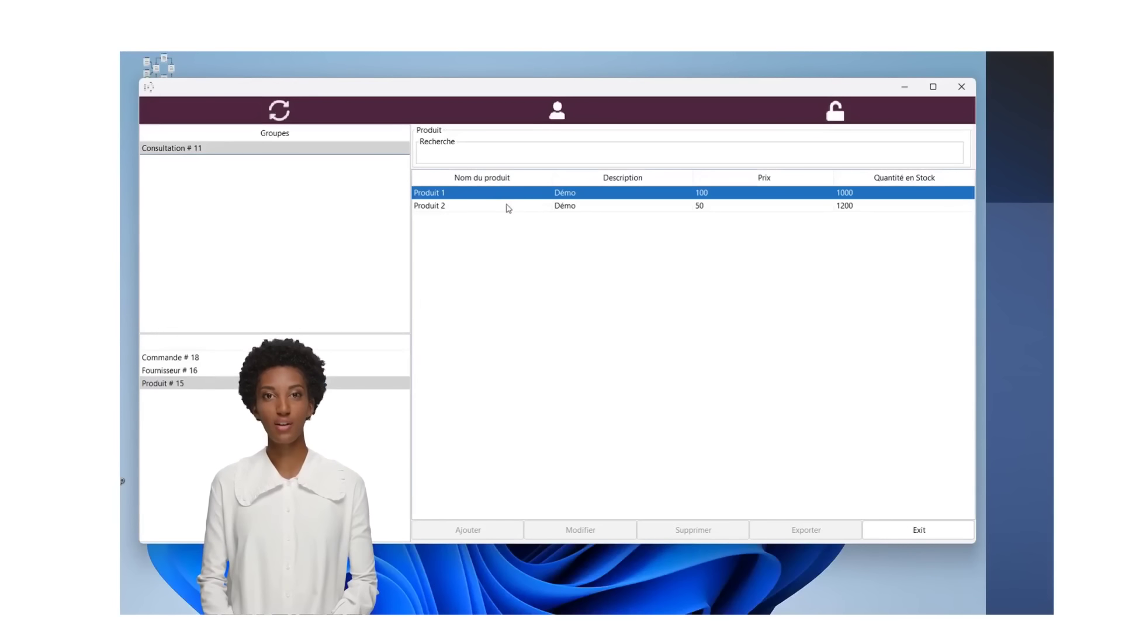
left_click(509, 208)
left_click(584, 197)
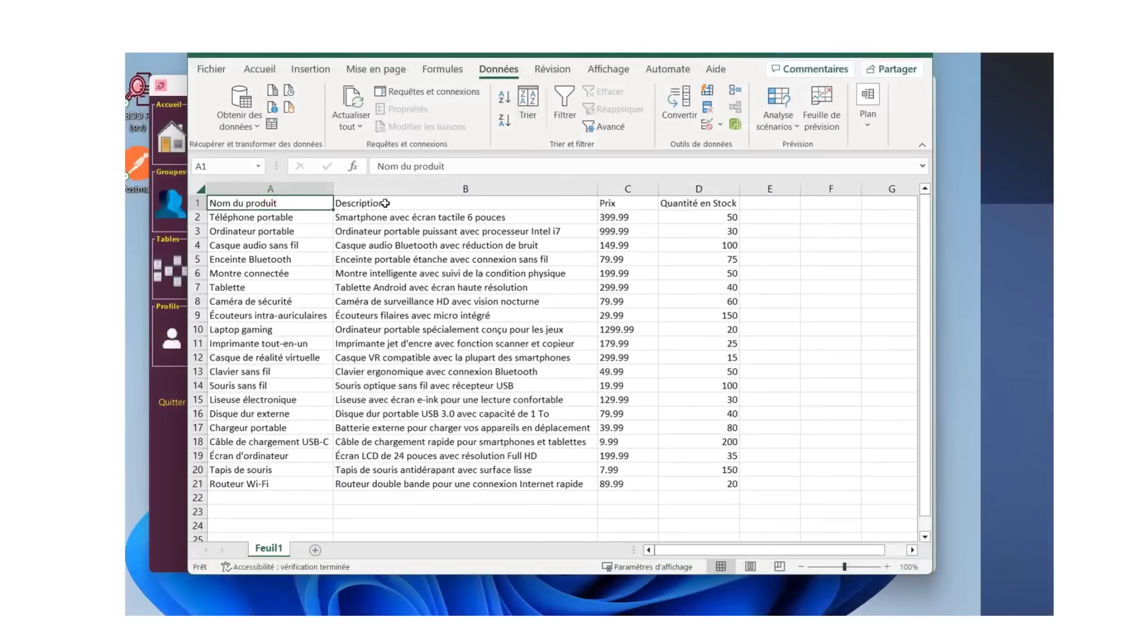
- Check the Description, Prix and Quantité en Stock headers and export as CSV (séparateur : point-virgule)
left_click(595, 203)
left_click(620, 203)
left_click(661, 203)
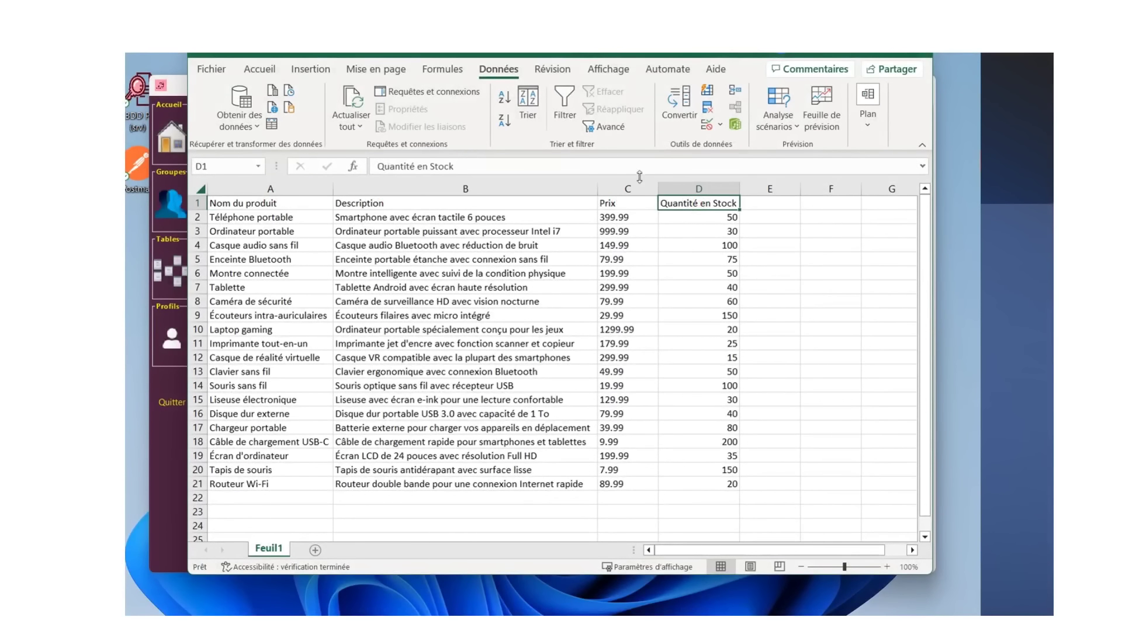
left_click(198, 203)
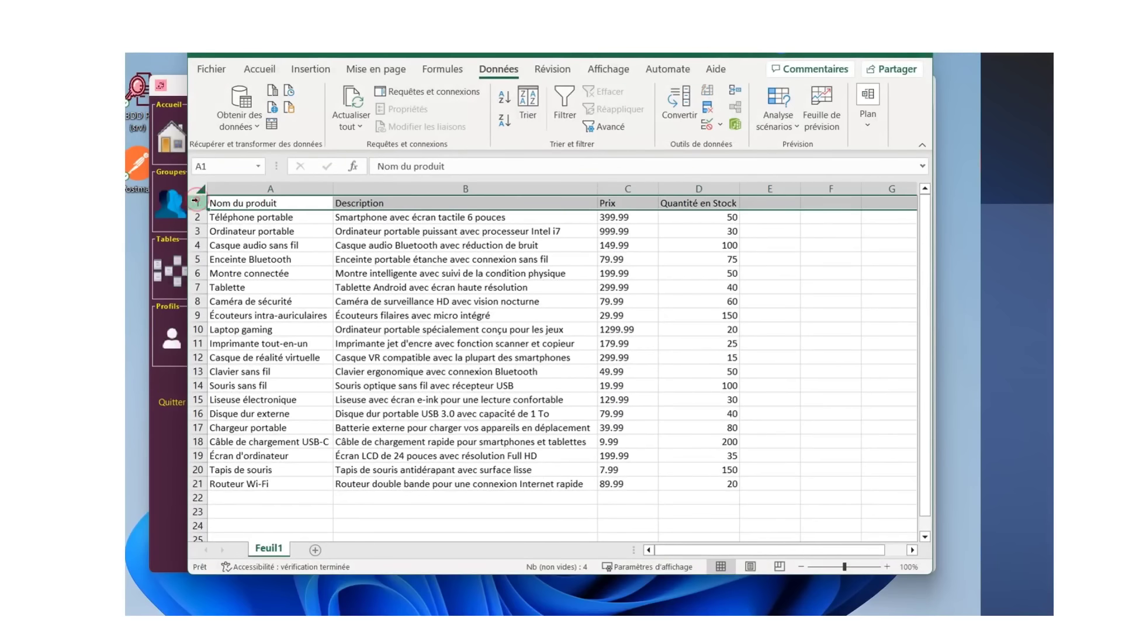
right_click(249, 204)
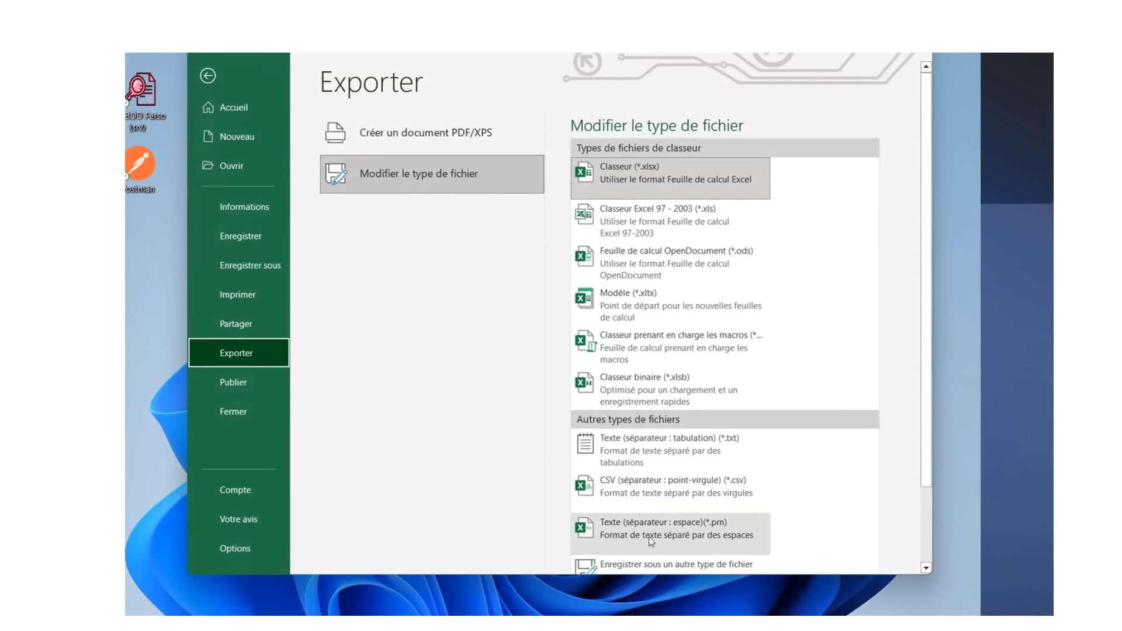
left_click(643, 496)
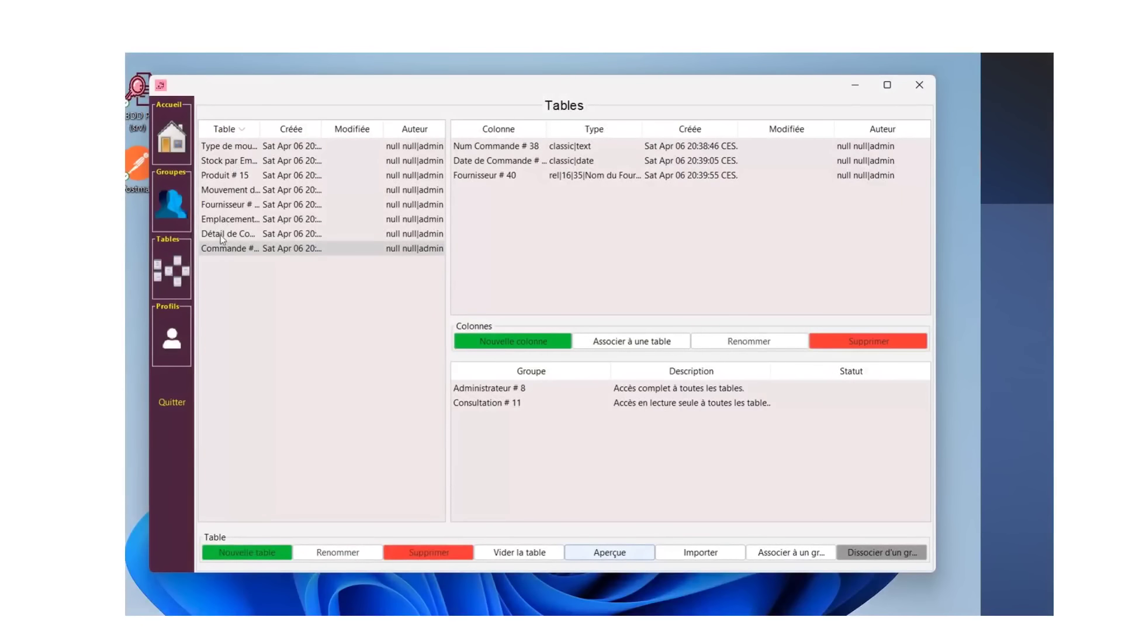
- Import Produits.csv into the Produit table and save the imported products
left_click(222, 174)
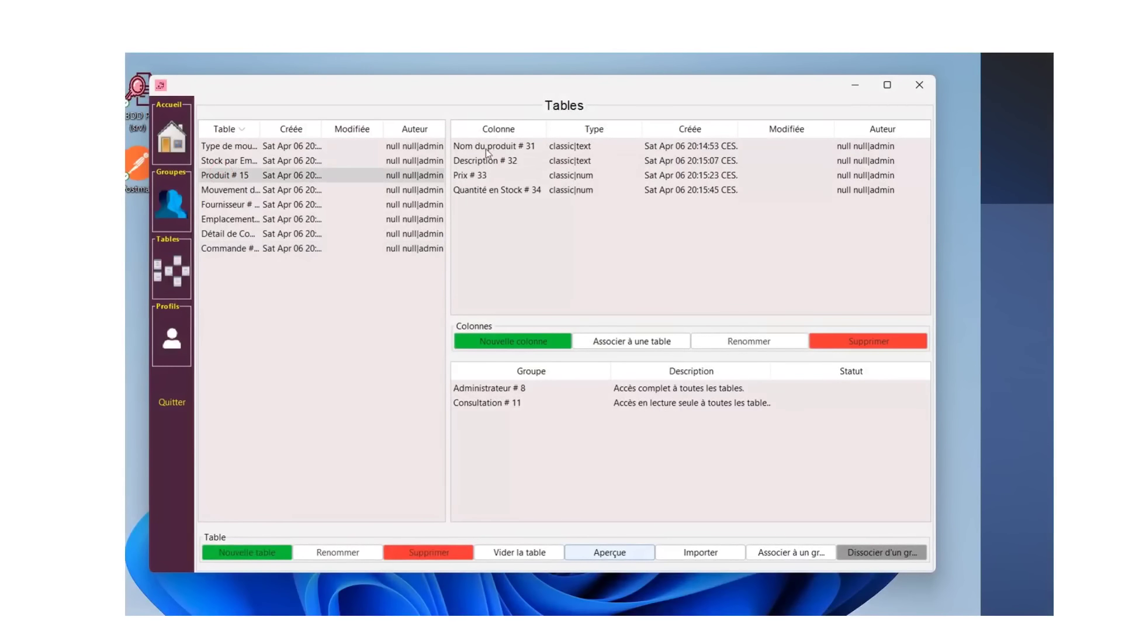
left_click(698, 555)
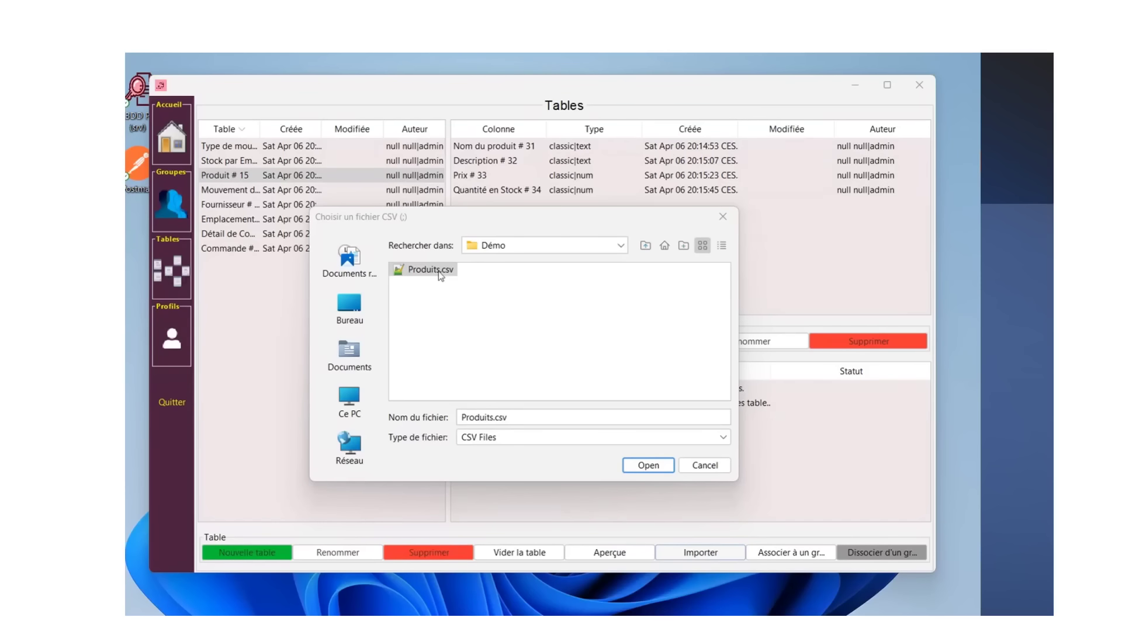
left_click(646, 468)
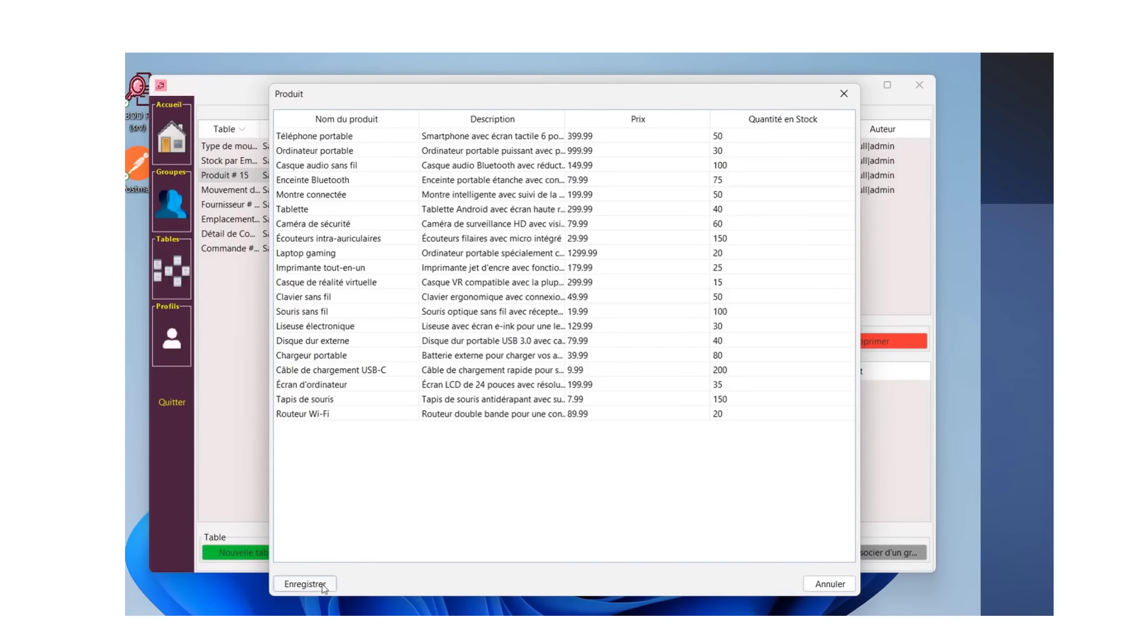
left_click(305, 584)
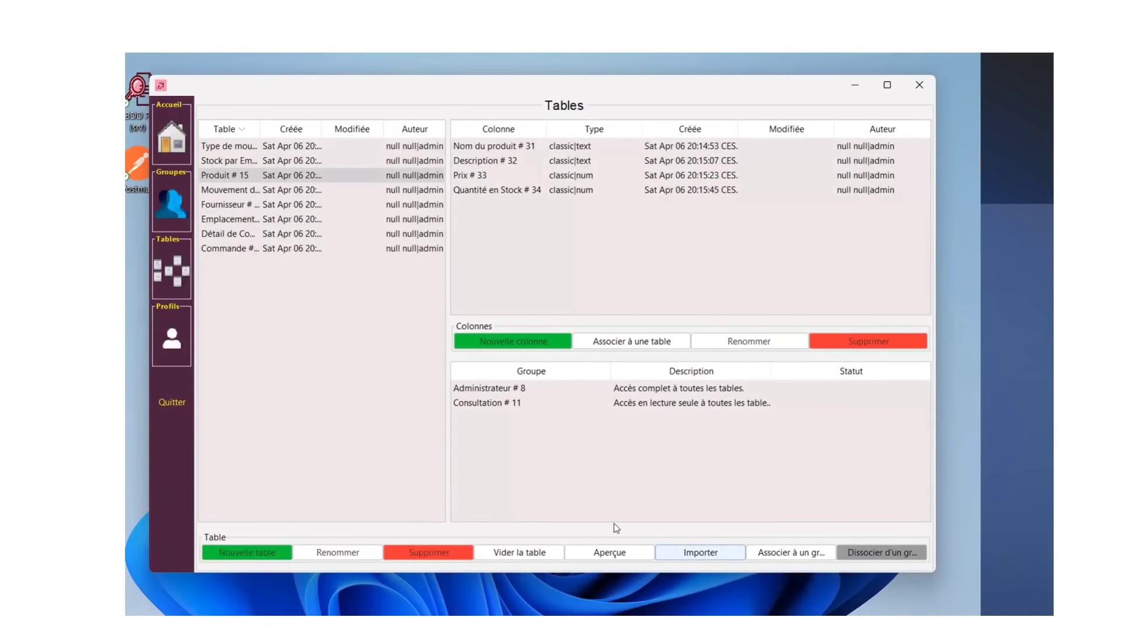
- Preview the Produit table with widened columns and start a CSV export named Demo
left_click(614, 554)
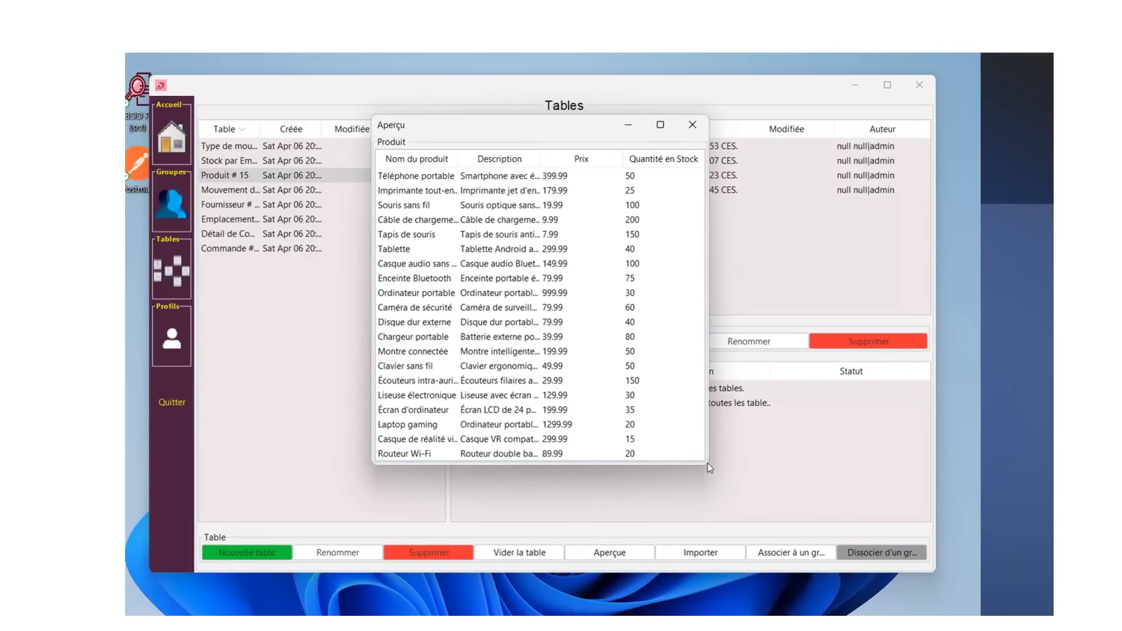
left_click_drag(708, 446, 828, 447)
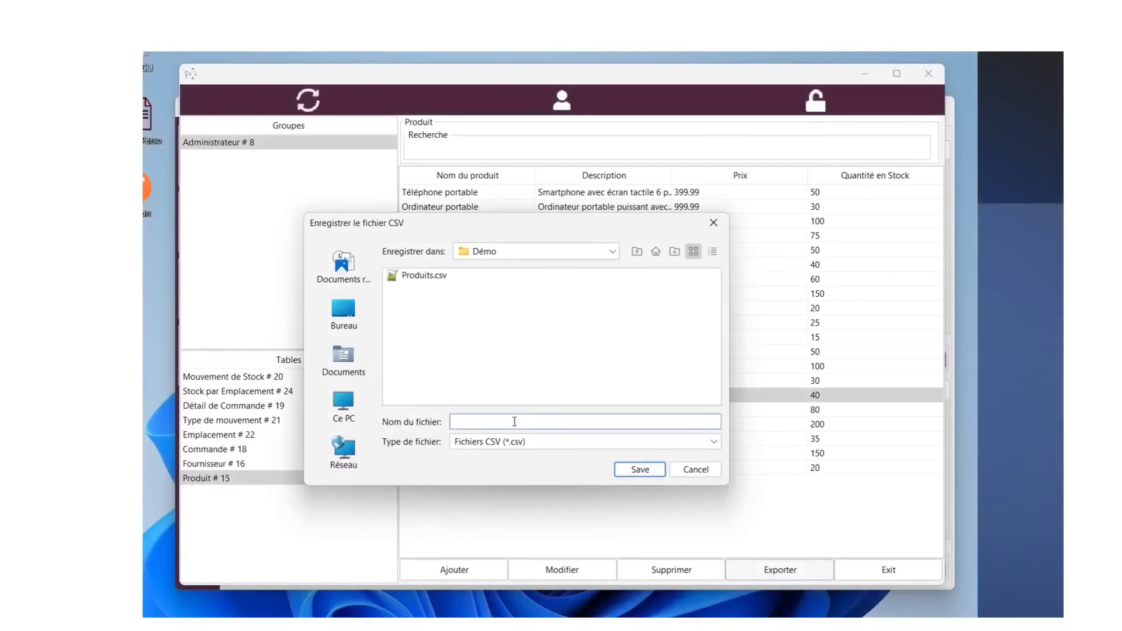
type("Demo")
- Save the Produit CSV export as 'Demo Export Produit'
type("Export Produits")
left_click(639, 470)
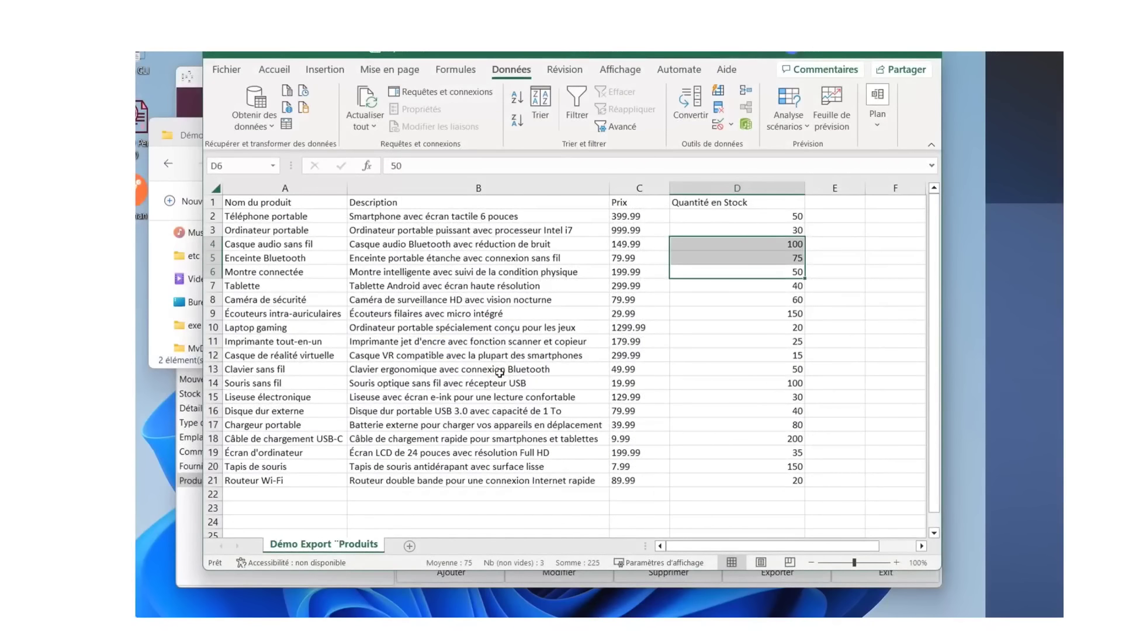
- Clear the whole exported product table from the 'Démo Export Produits' sheet
key("ctrl+a")
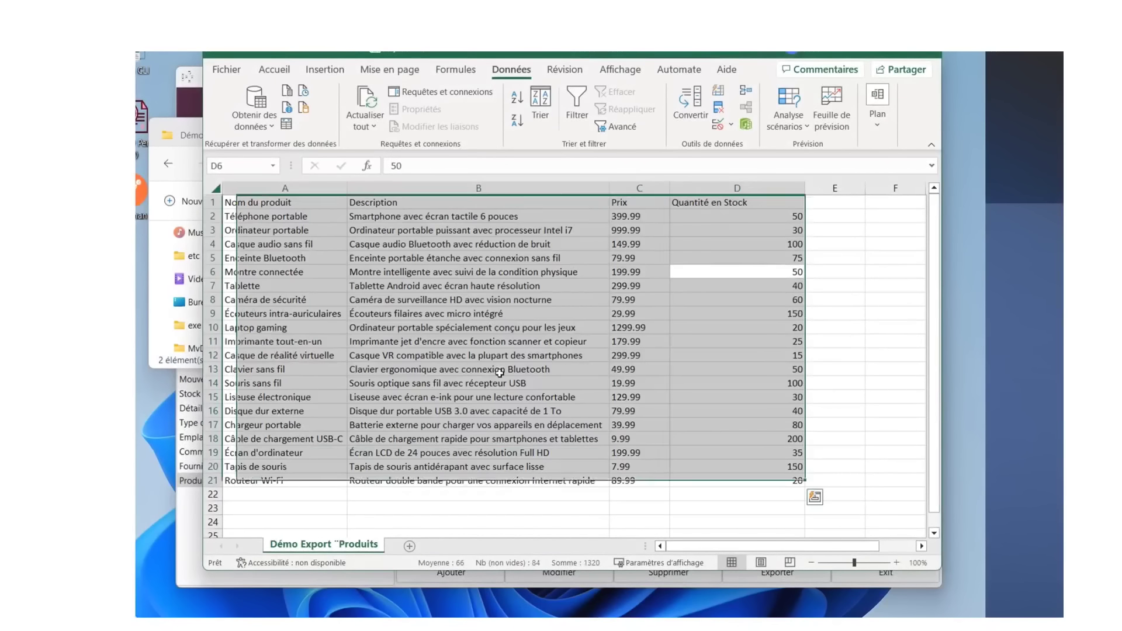
key("Delete")
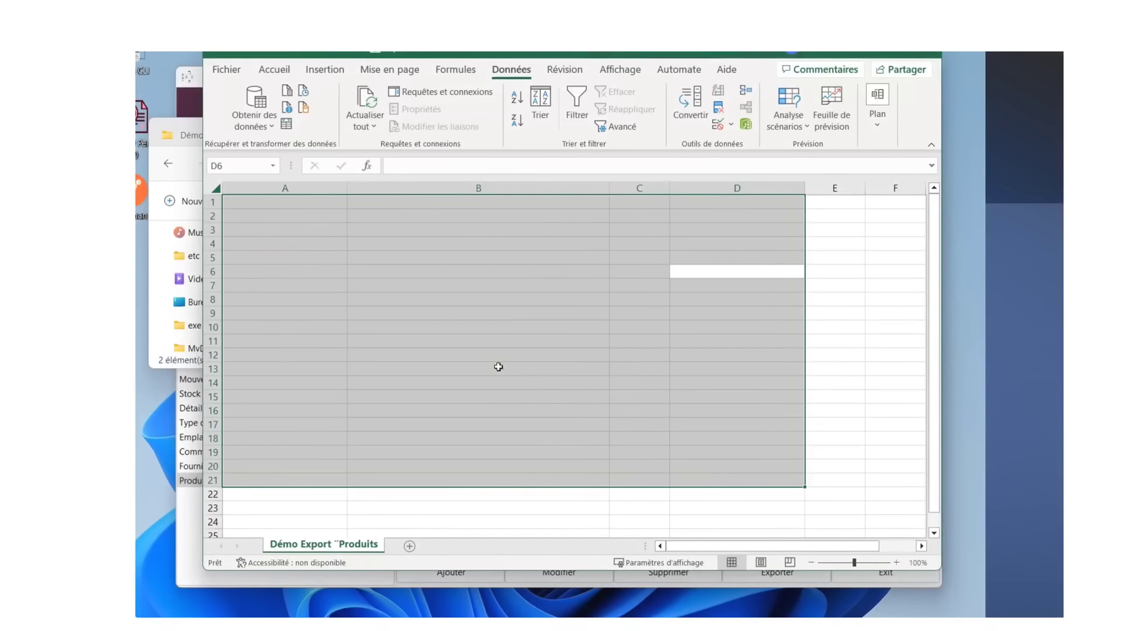
left_click(492, 325)
- Paste the product data back at cell A1 using Conserver uniquement le texte
left_click(274, 204)
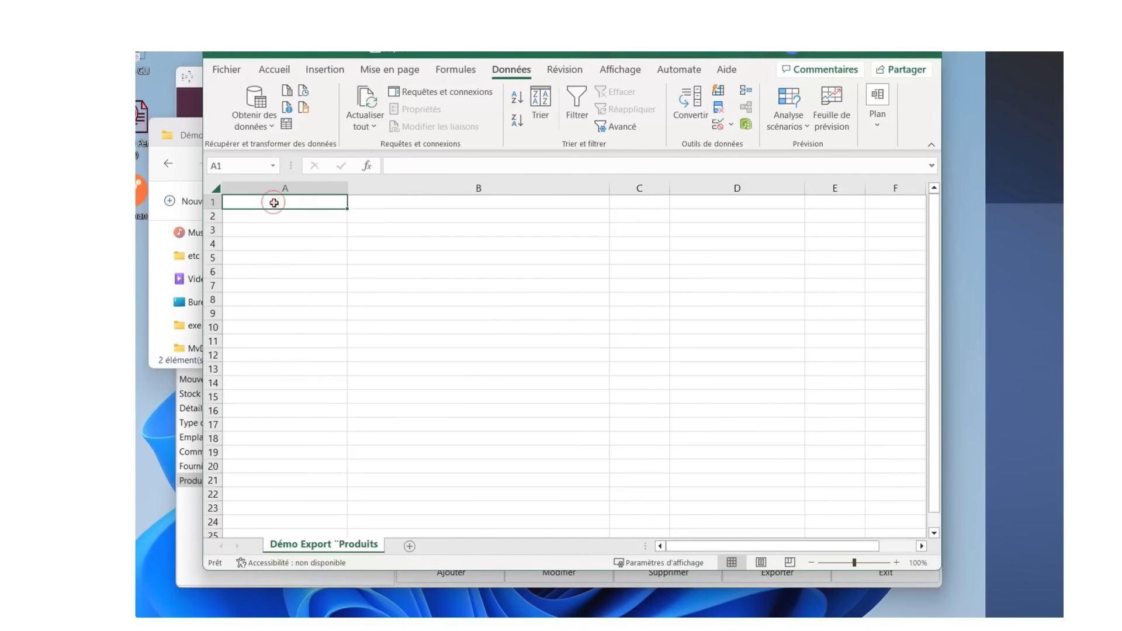
right_click(276, 205)
left_click(310, 305)
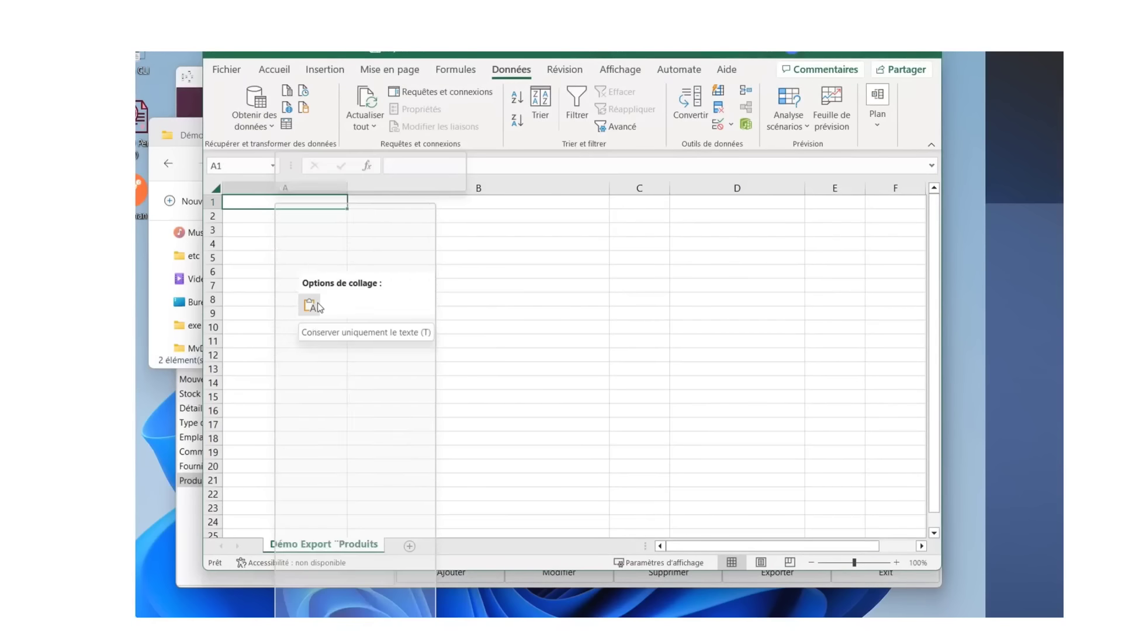